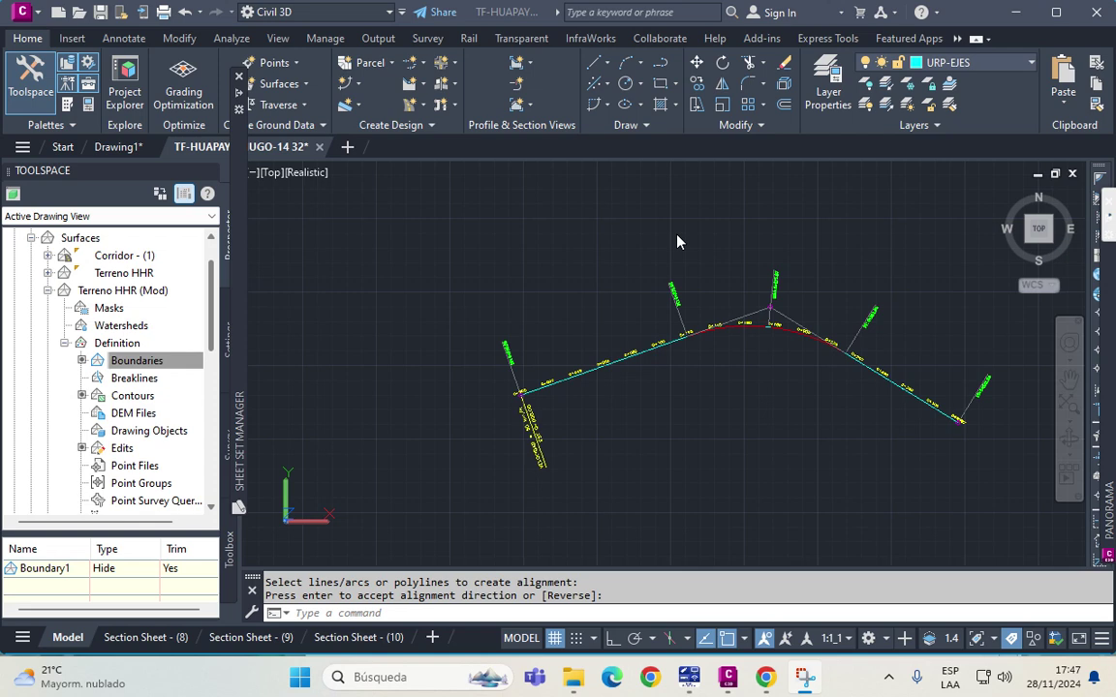
# Close the Sheet Set Manager palette that covers part of the drawing.
pyautogui.scroll(5, 871, 398)
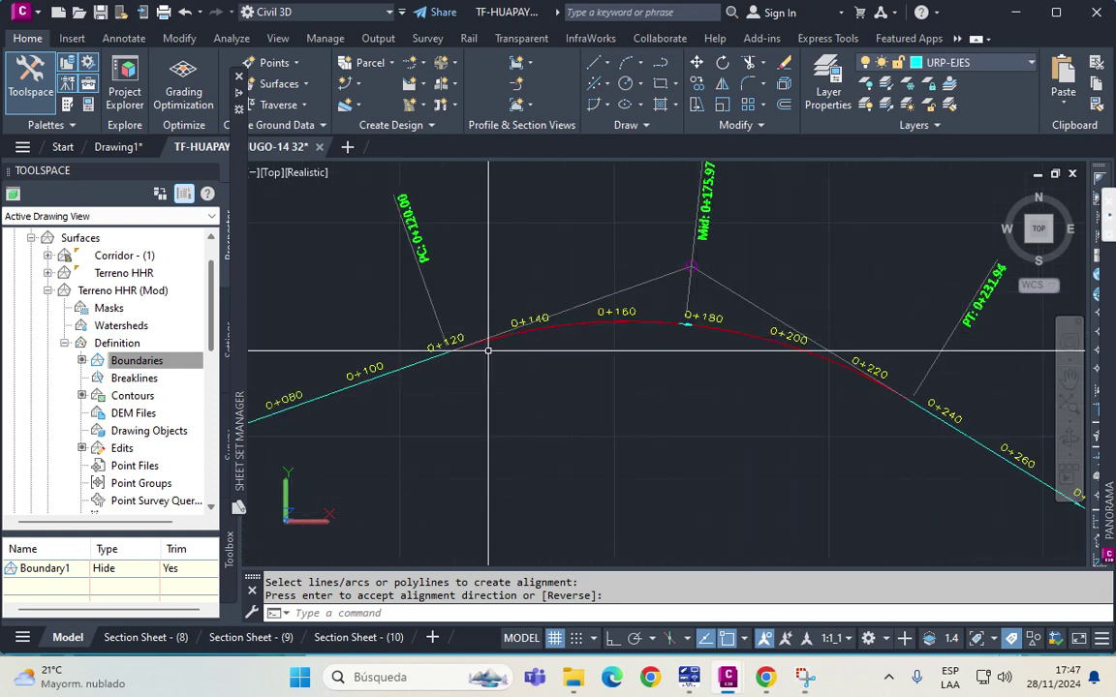
pyautogui.scroll(-2, 520, 339)
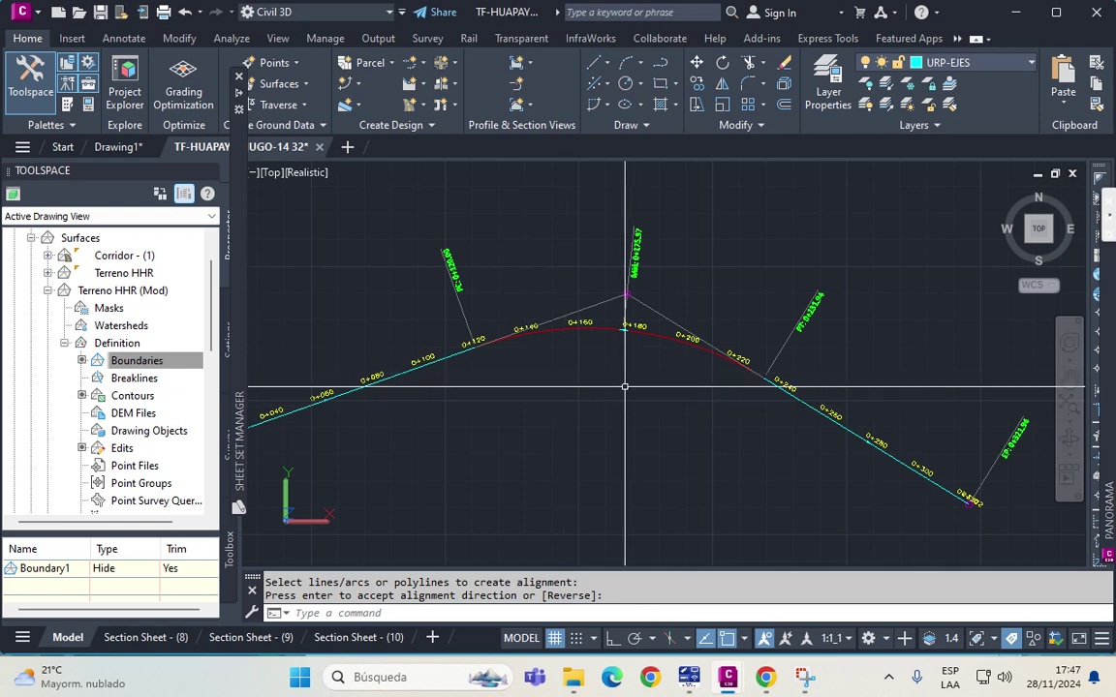
pyautogui.scroll(-2, 584, 399)
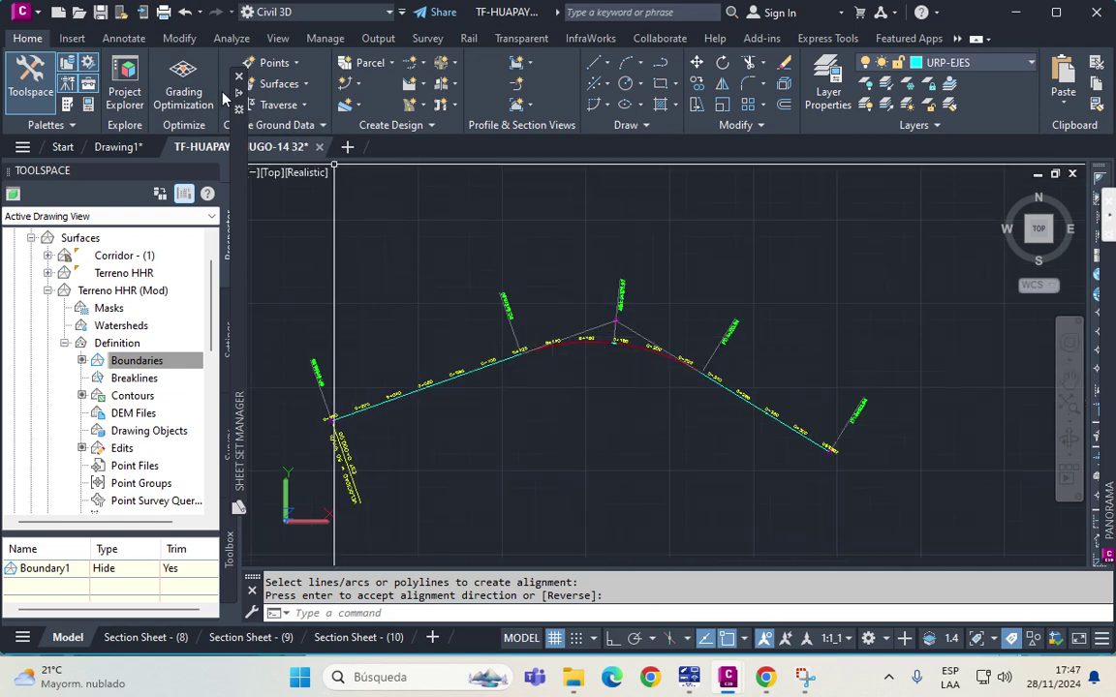
pyautogui.moveTo(242, 111)
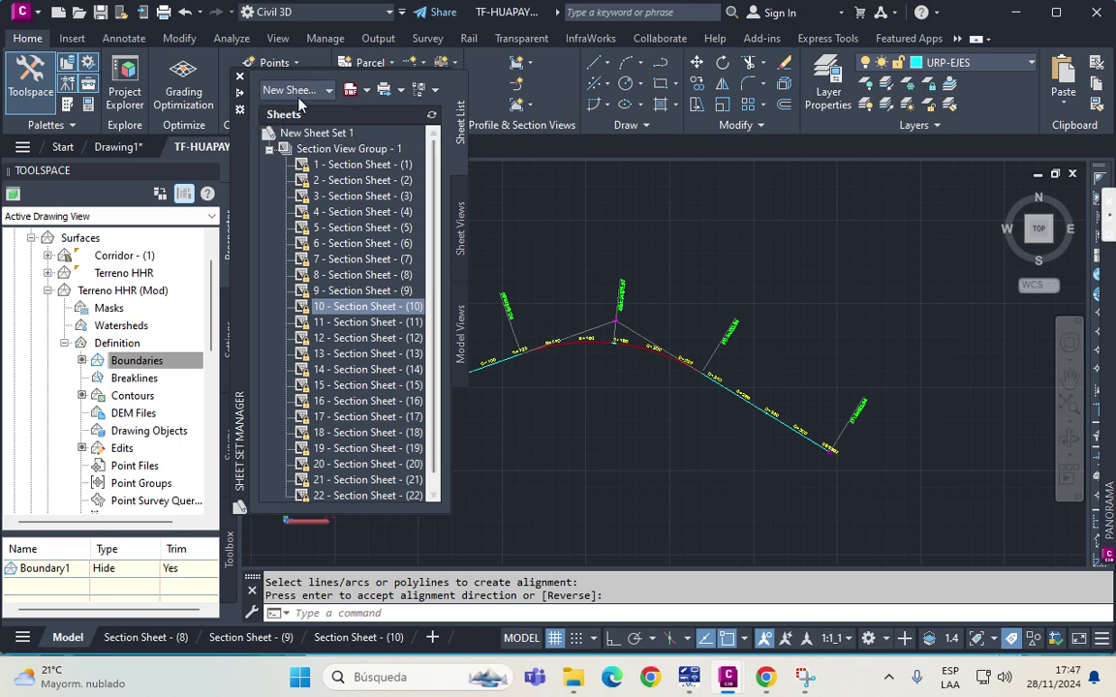
pyautogui.click(239, 77)
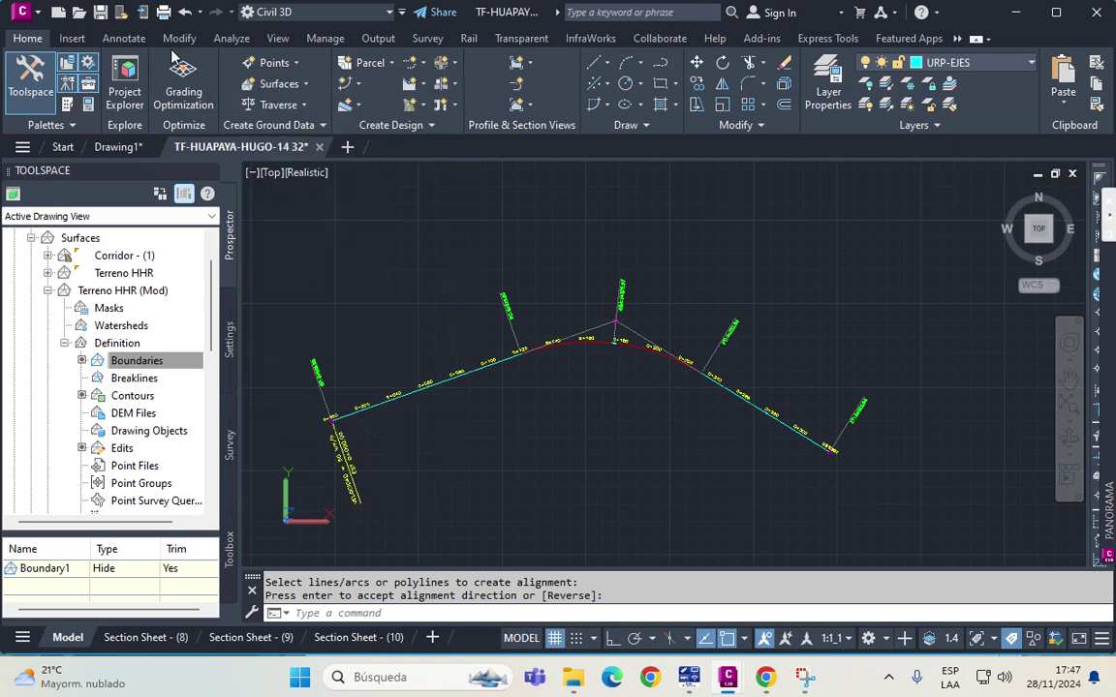
# Add Multiple Segment labels to the alignment, using the URP-TAG style for lines, curves and spirals.
pyautogui.click(123, 39)
pyautogui.click(27, 68)
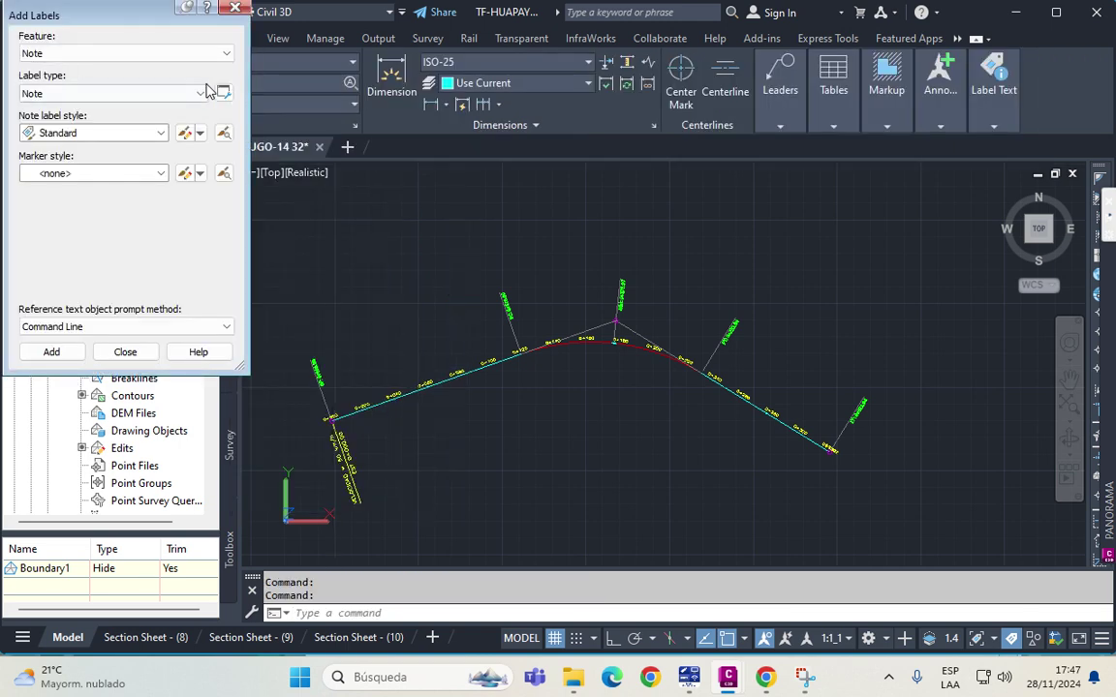
pyautogui.click(102, 53)
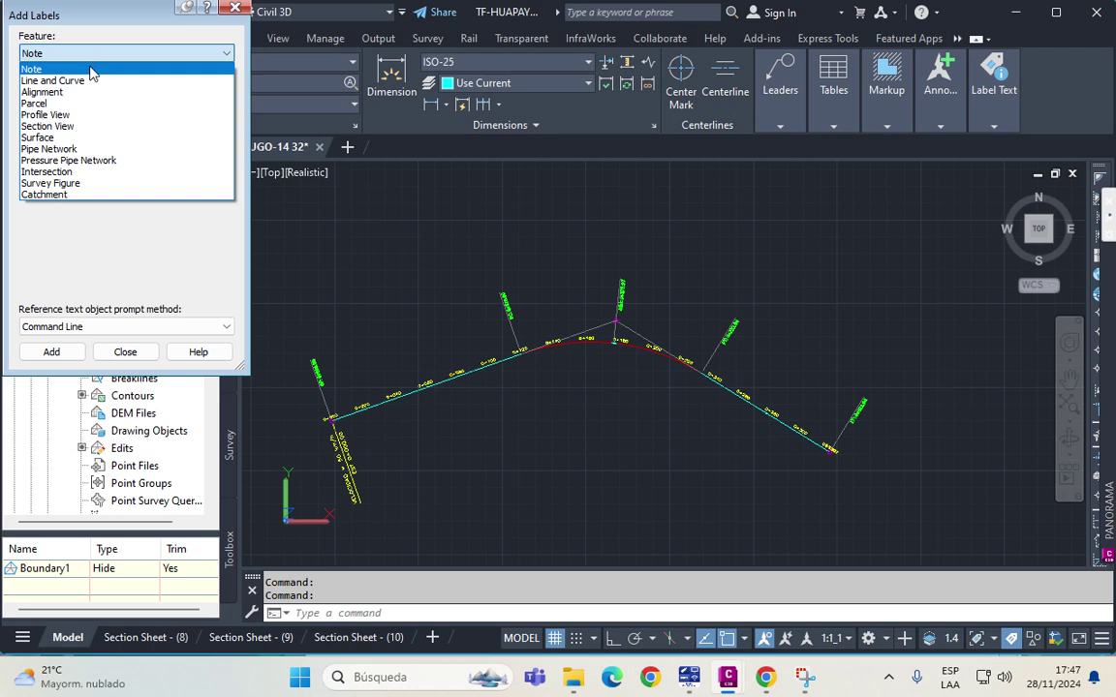
pyautogui.click(90, 92)
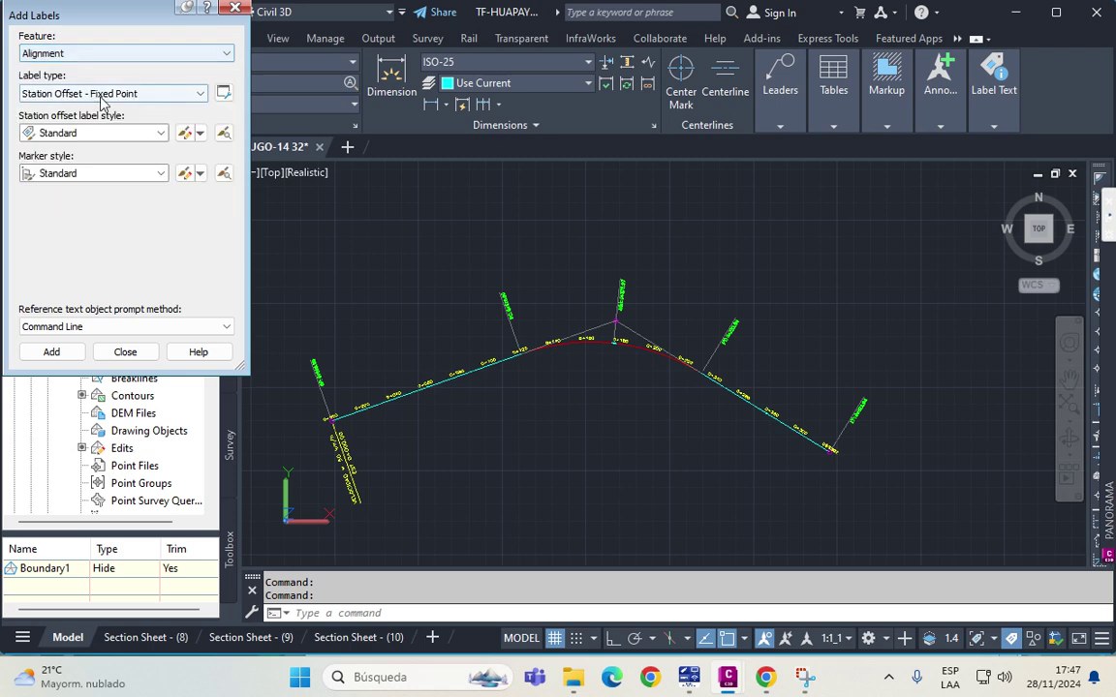
pyautogui.click(102, 94)
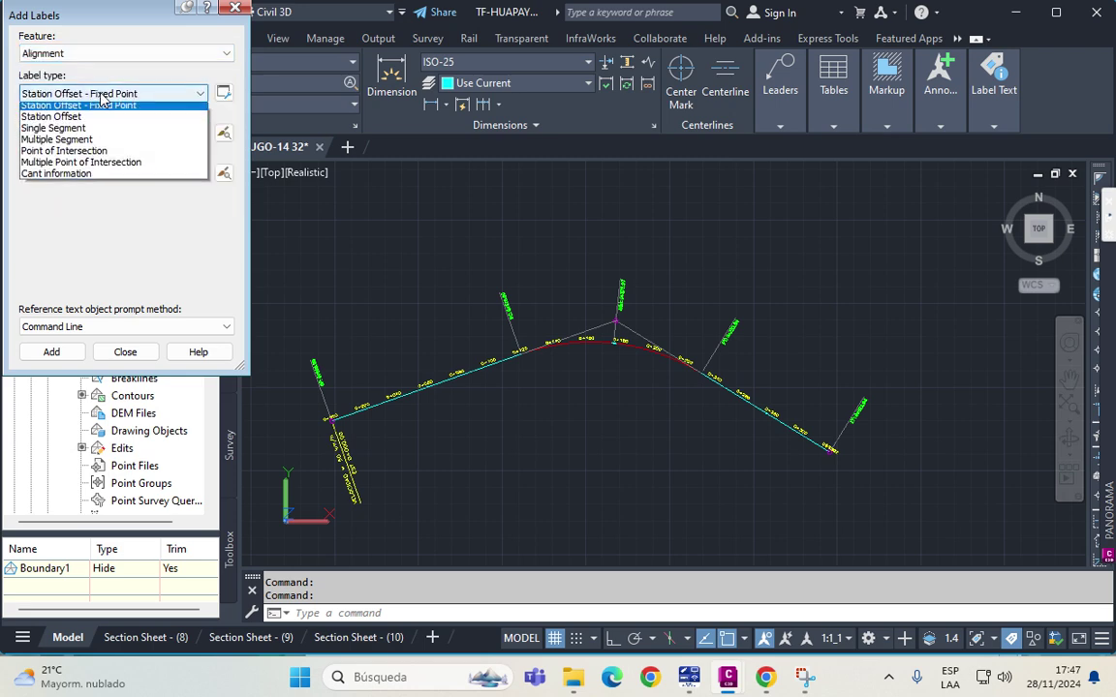
pyautogui.click(85, 140)
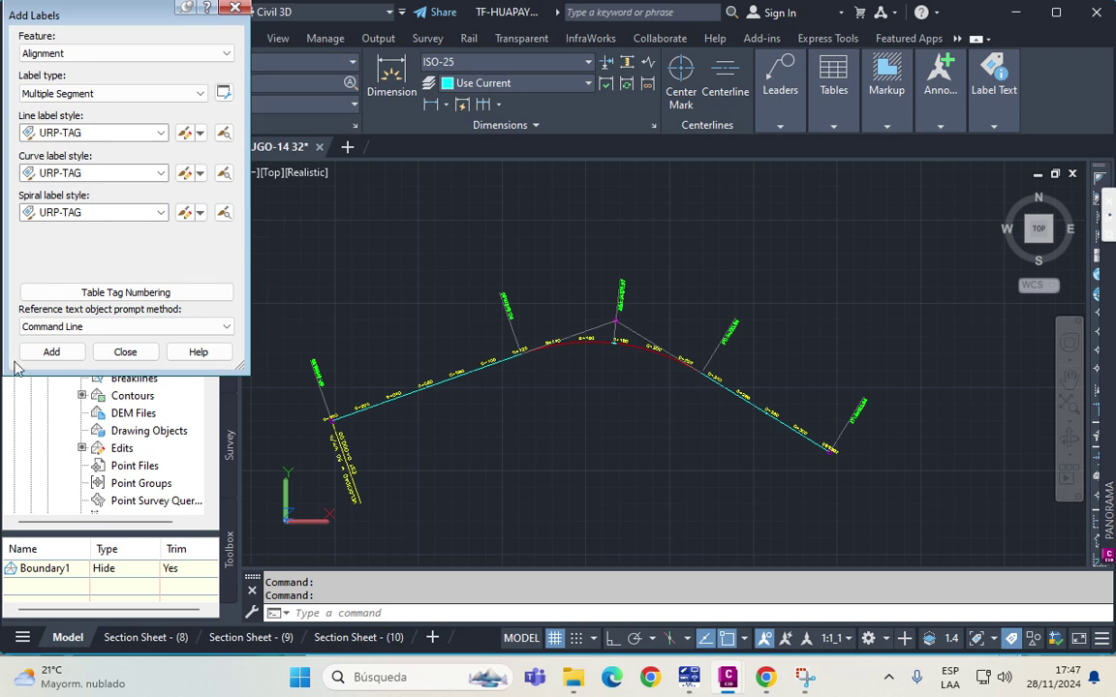
pyautogui.click(43, 353)
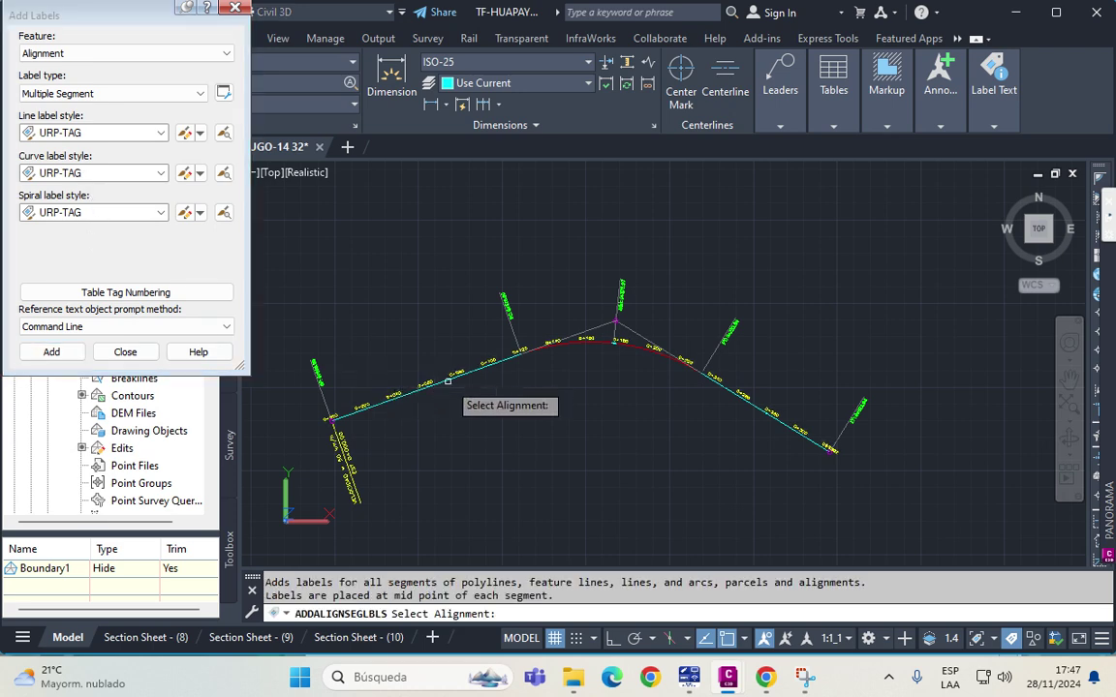
pyautogui.click(445, 380)
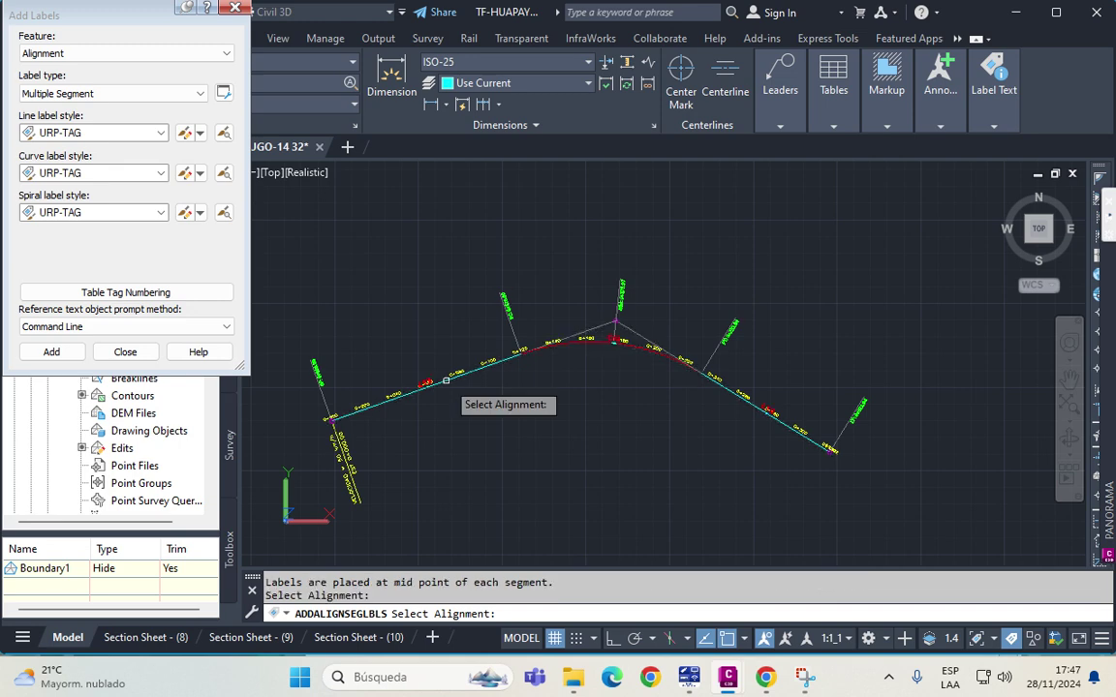
pyautogui.press('Return')
# Examine the line and curve tags along the alignment, and close the Add Labels dialog.
pyautogui.scroll(5, 400, 397)
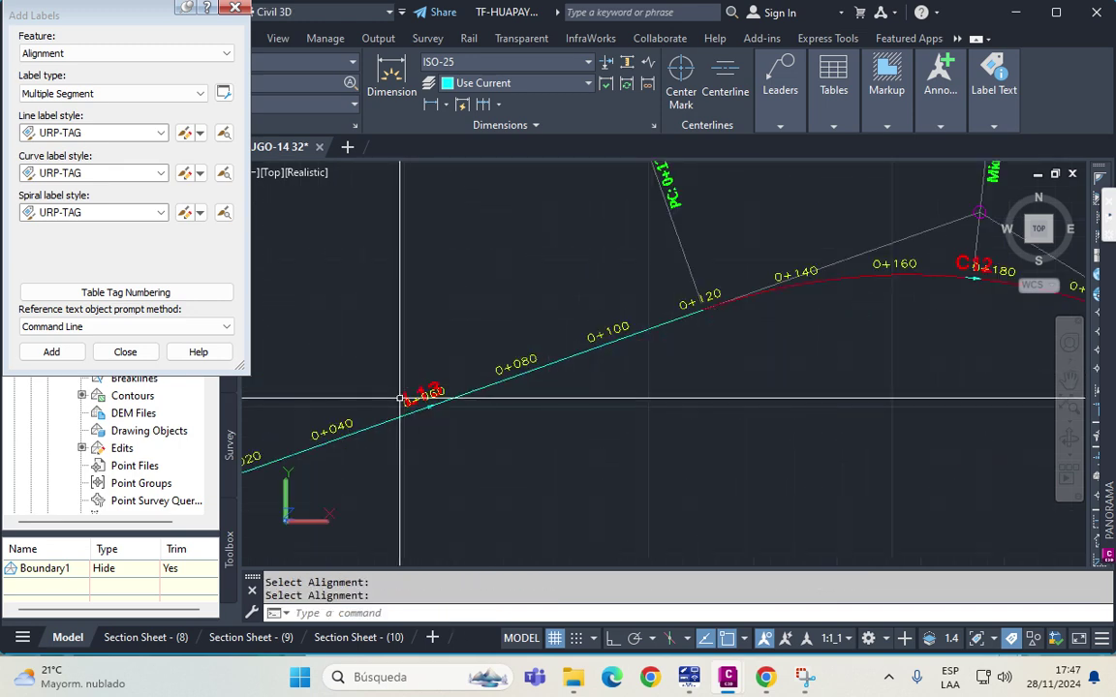
pyautogui.scroll(-5, 436, 391)
pyautogui.scroll(4, 573, 398)
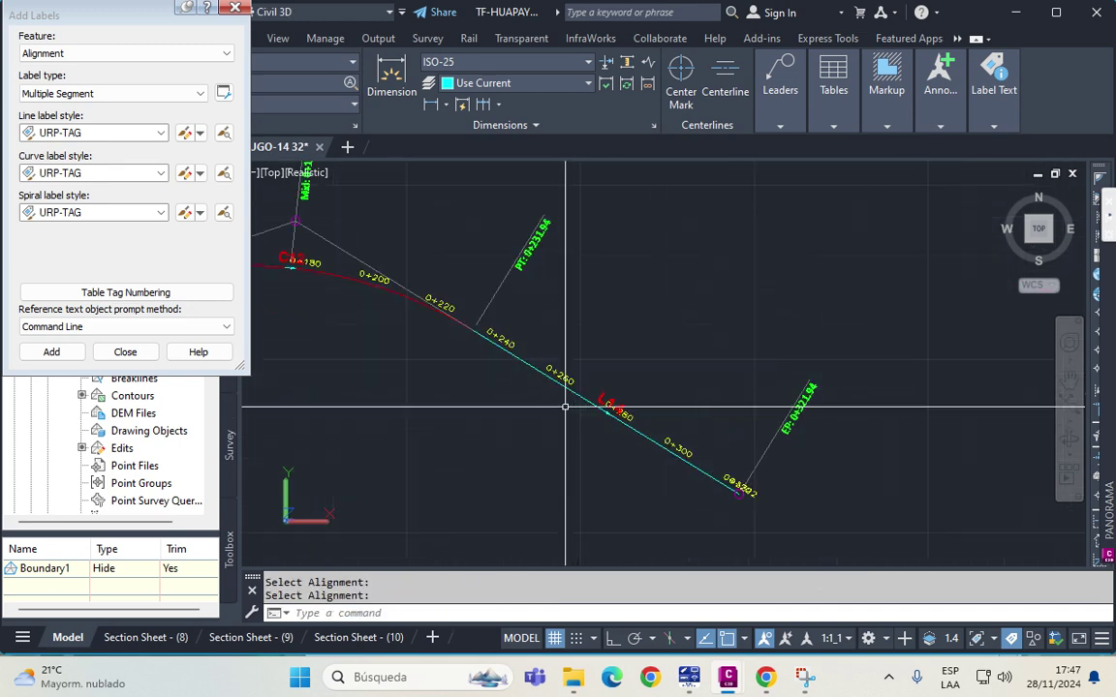
pyautogui.scroll(-2, 566, 407)
pyautogui.moveTo(592, 403); pyautogui.dragTo(951, 473, button='middle')
pyautogui.scroll(4, 677, 336)
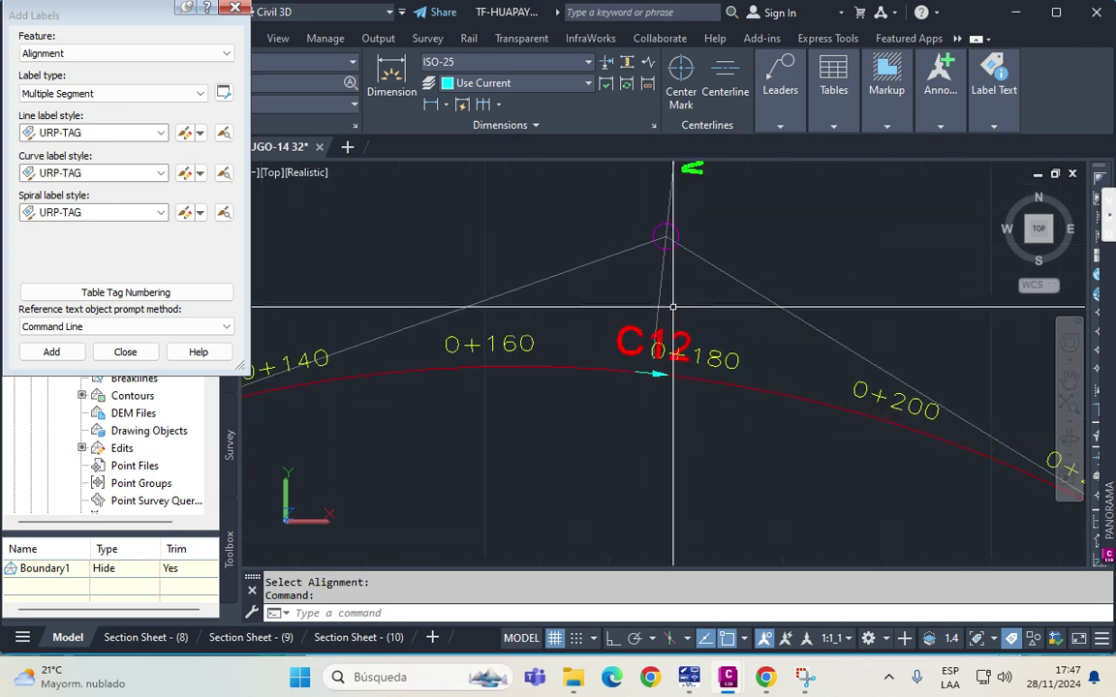
pyautogui.scroll(-7, 659, 369)
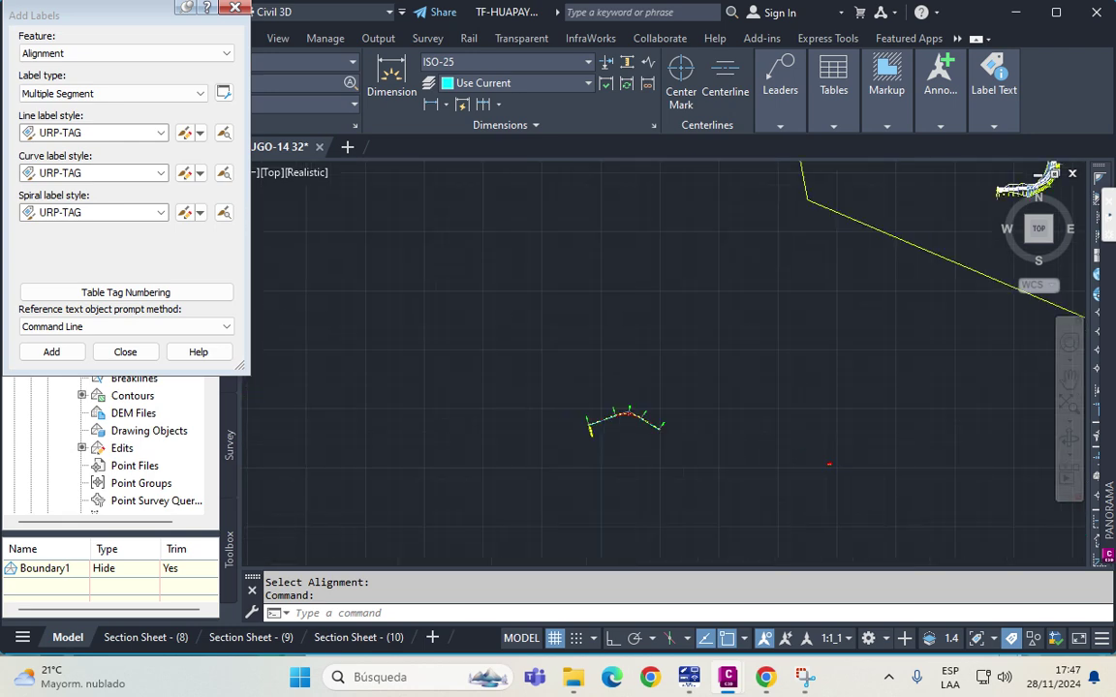
pyautogui.scroll(-2, 648, 304)
pyautogui.scroll(6, 589, 443)
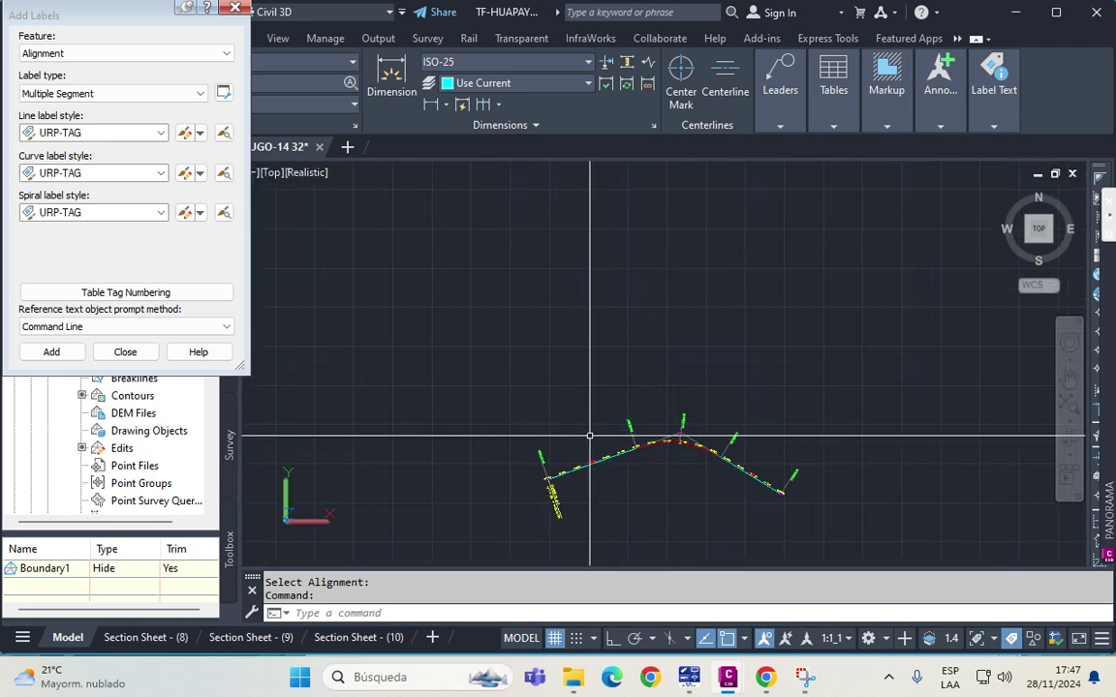
pyautogui.scroll(3, 743, 441)
pyautogui.moveTo(455, 474)
pyautogui.mouseDown(button='middle')
pyautogui.moveTo(493, 244)
pyautogui.moveTo(553, 266)
pyautogui.moveTo(581, 344)
pyautogui.moveTo(640, 331)
pyautogui.mouseUp(button='middle')
pyautogui.press('Escape')
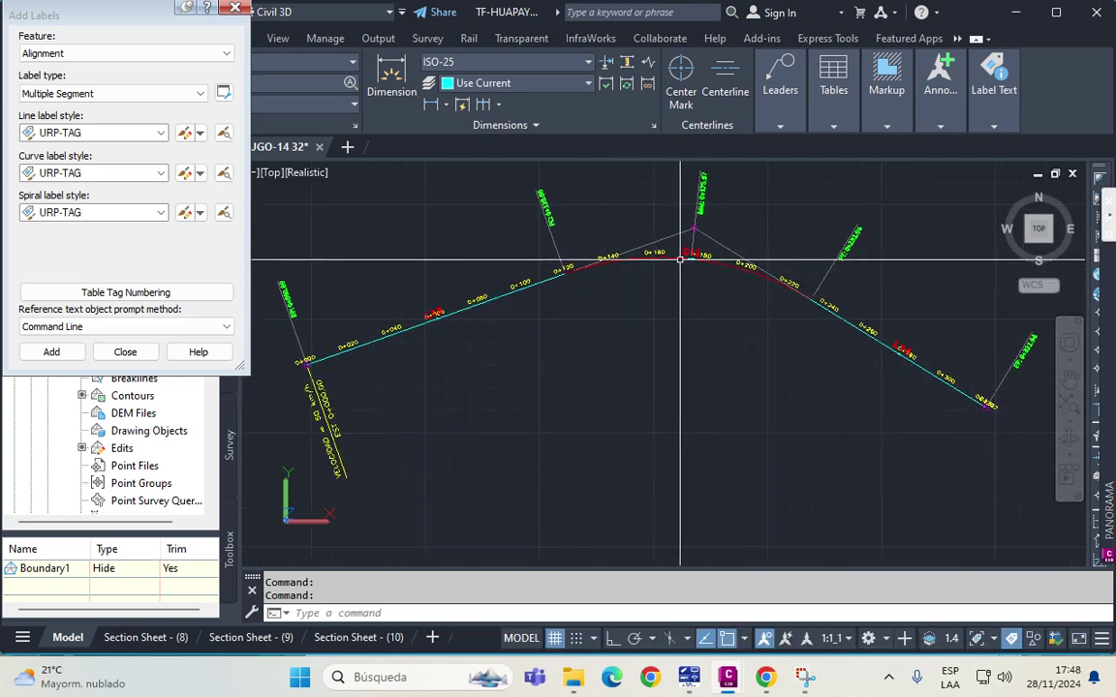
pyautogui.click(233, 9)
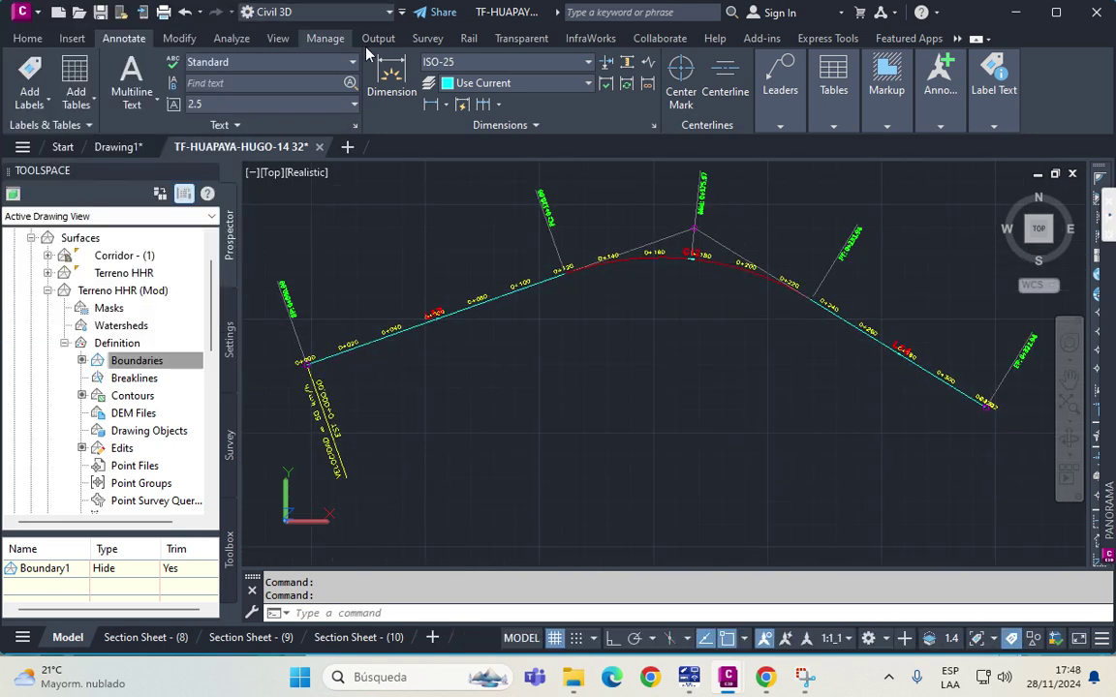
pyautogui.click(27, 39)
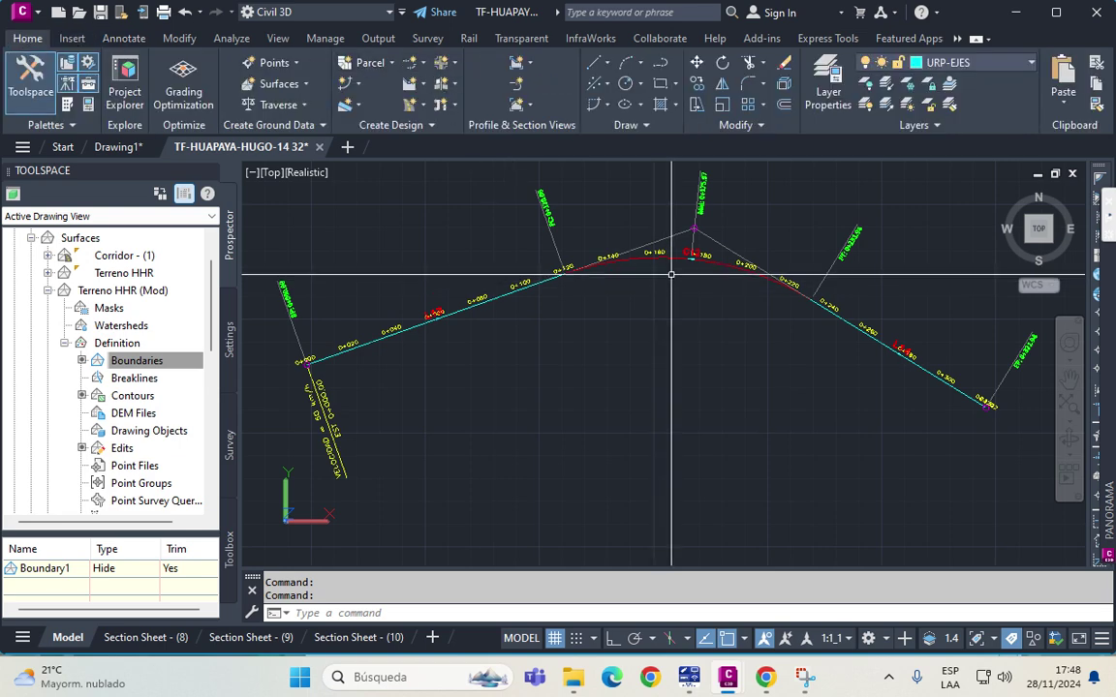
# Open the alignment in the Geometry Editor and delete its curve sub-entity between the two tangents.
pyautogui.click(631, 260)
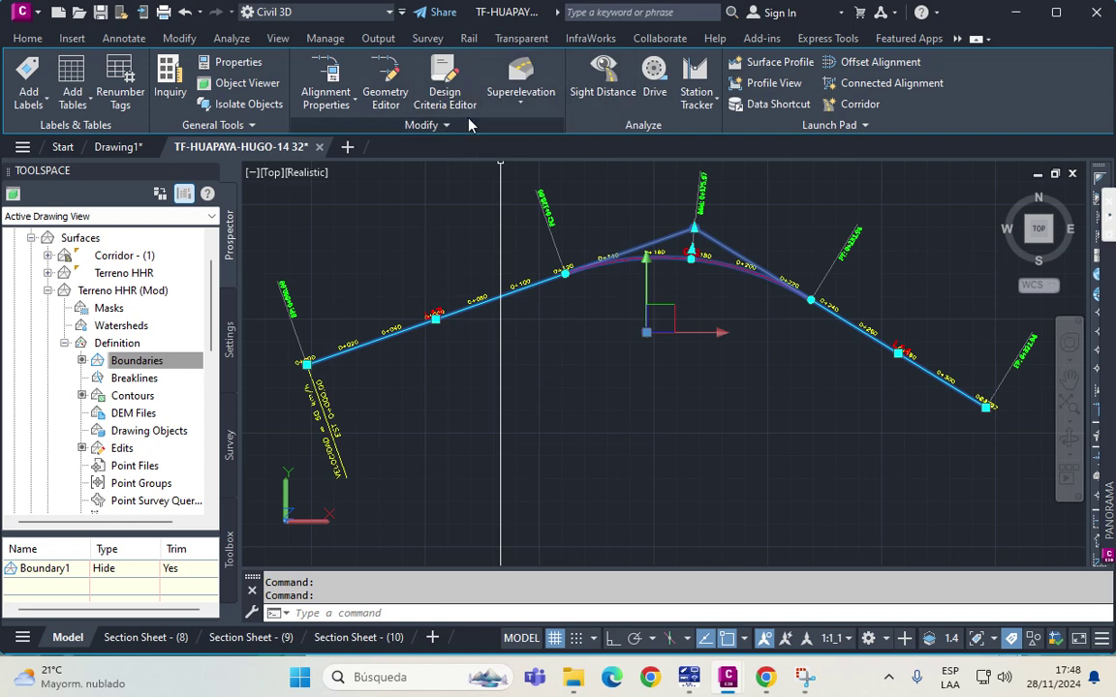
pyautogui.click(385, 77)
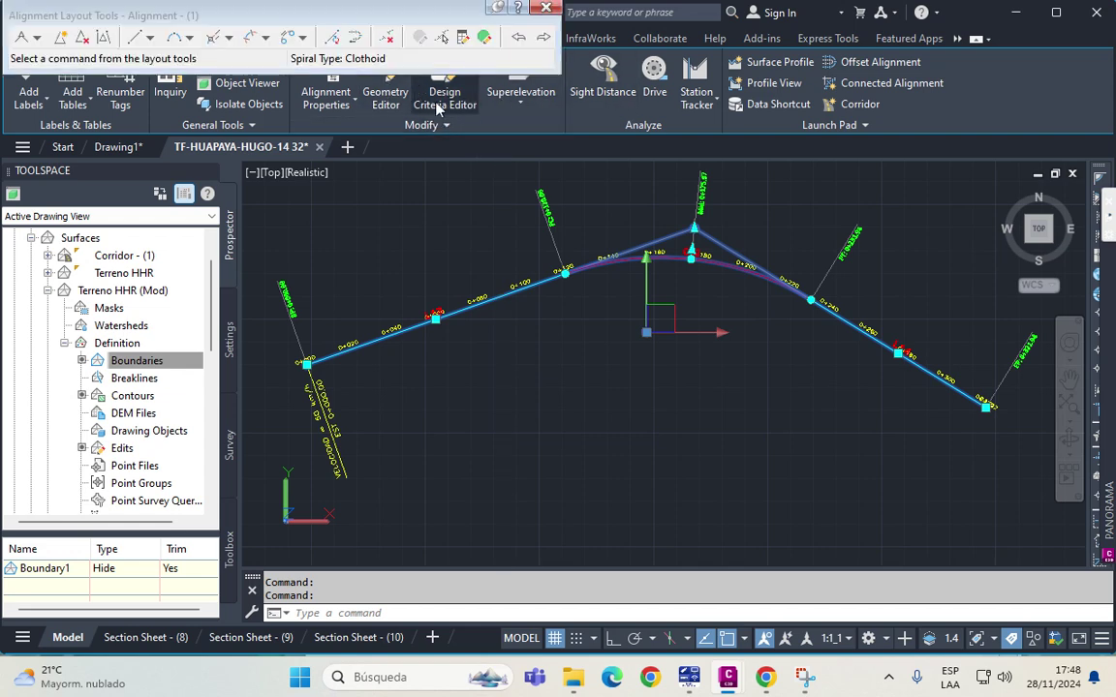
pyautogui.moveTo(303, 8); pyautogui.dragTo(333, 165)
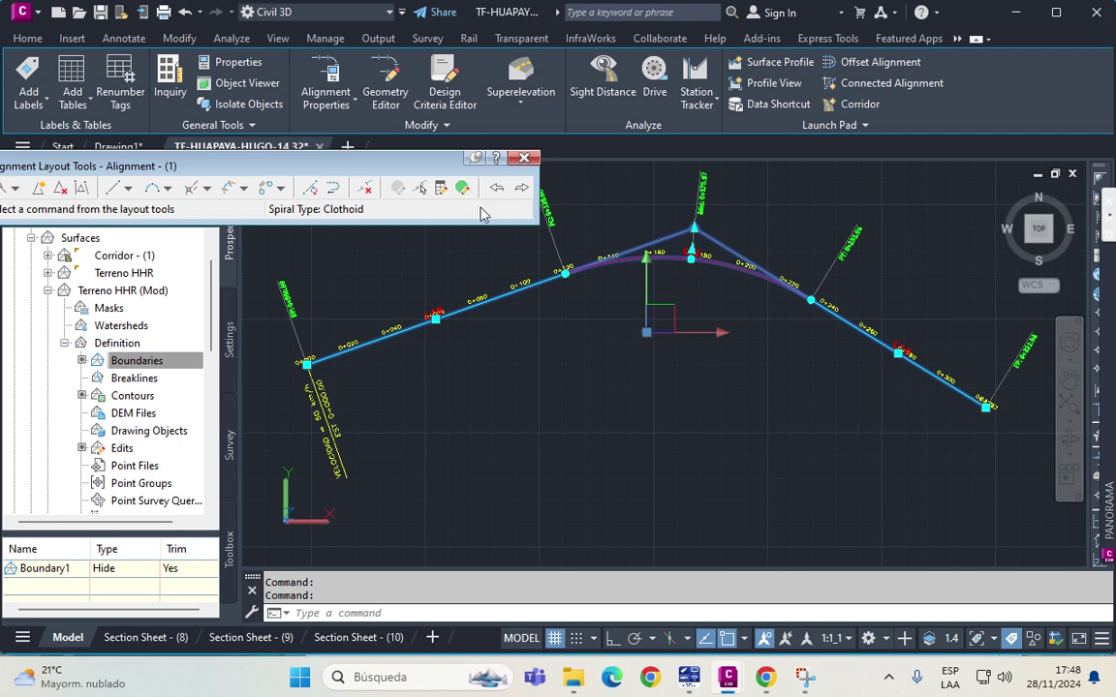
pyautogui.click(369, 192)
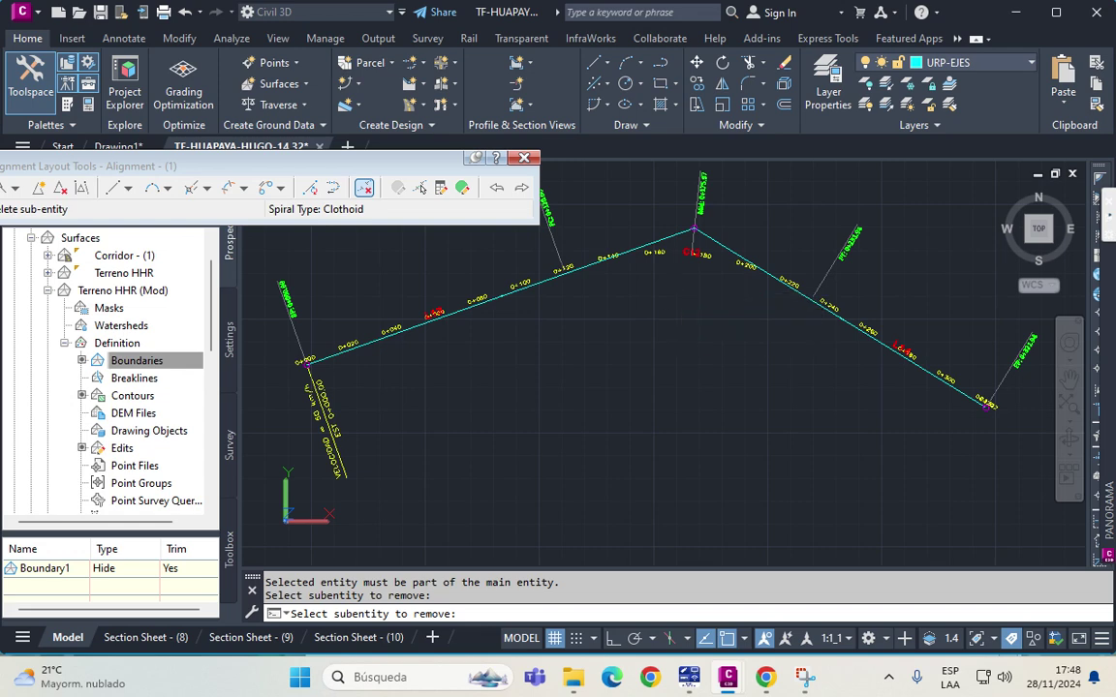
pyautogui.click(669, 250)
pyautogui.press('Escape')
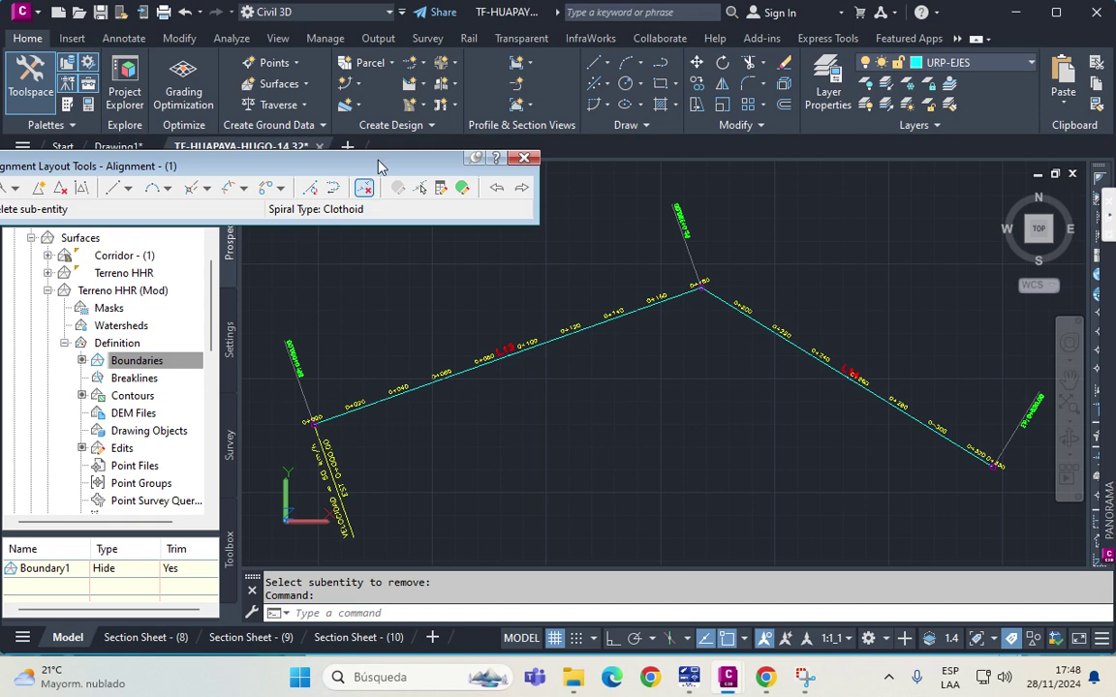
# Add a Free Spiral-Curve-Spiral between the two tangents with solution angle Greaterthan180, radius 150 m and 37 m spirals in and out.
pyautogui.moveTo(383, 160); pyautogui.dragTo(489, 204)
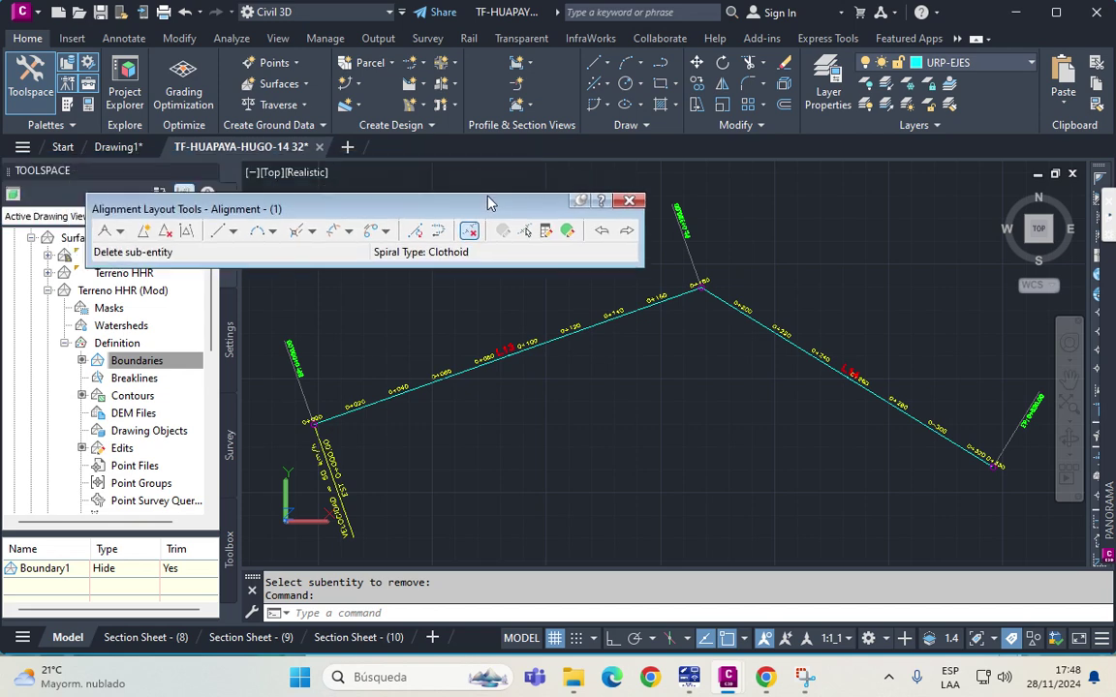
pyautogui.click(351, 232)
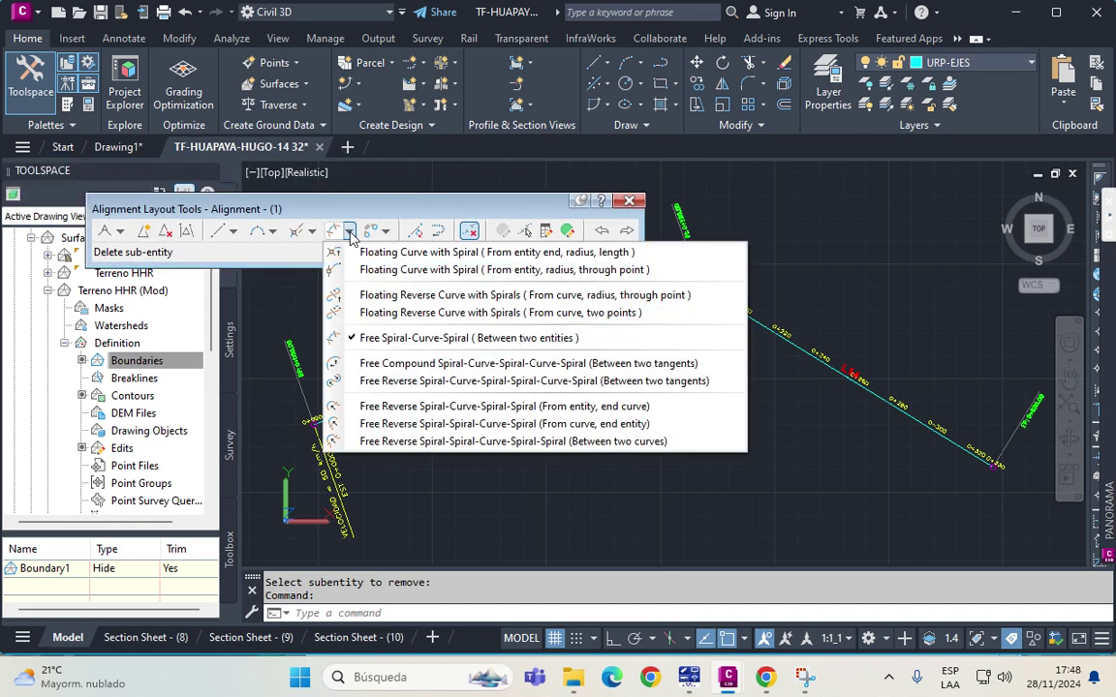
pyautogui.click(449, 343)
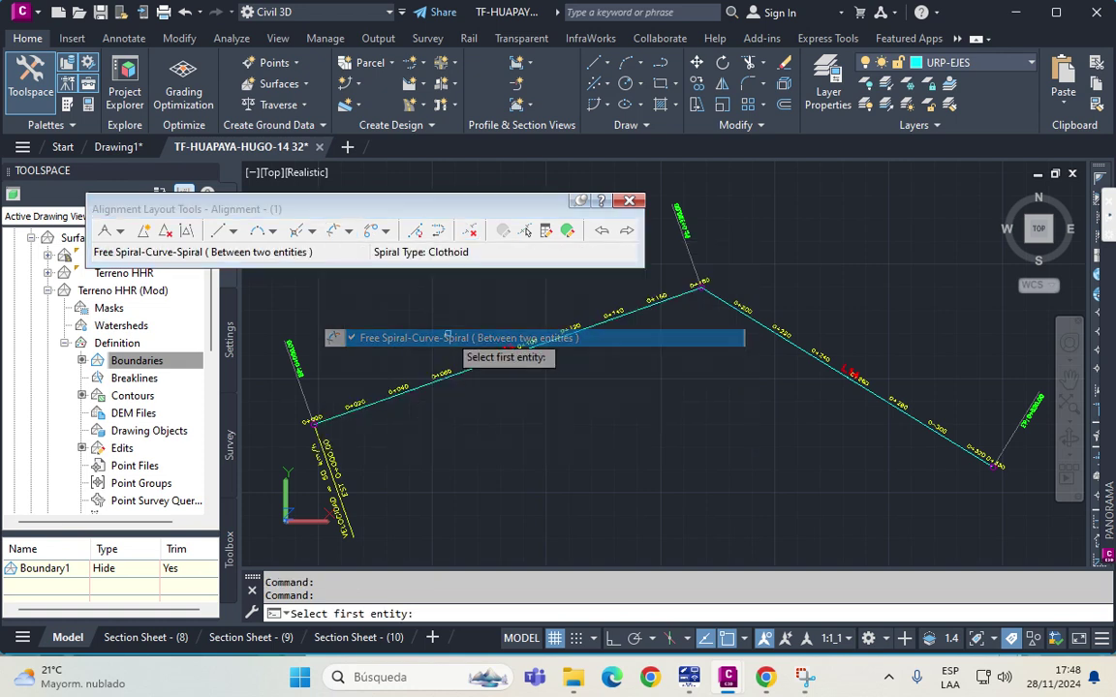
pyautogui.click(588, 324)
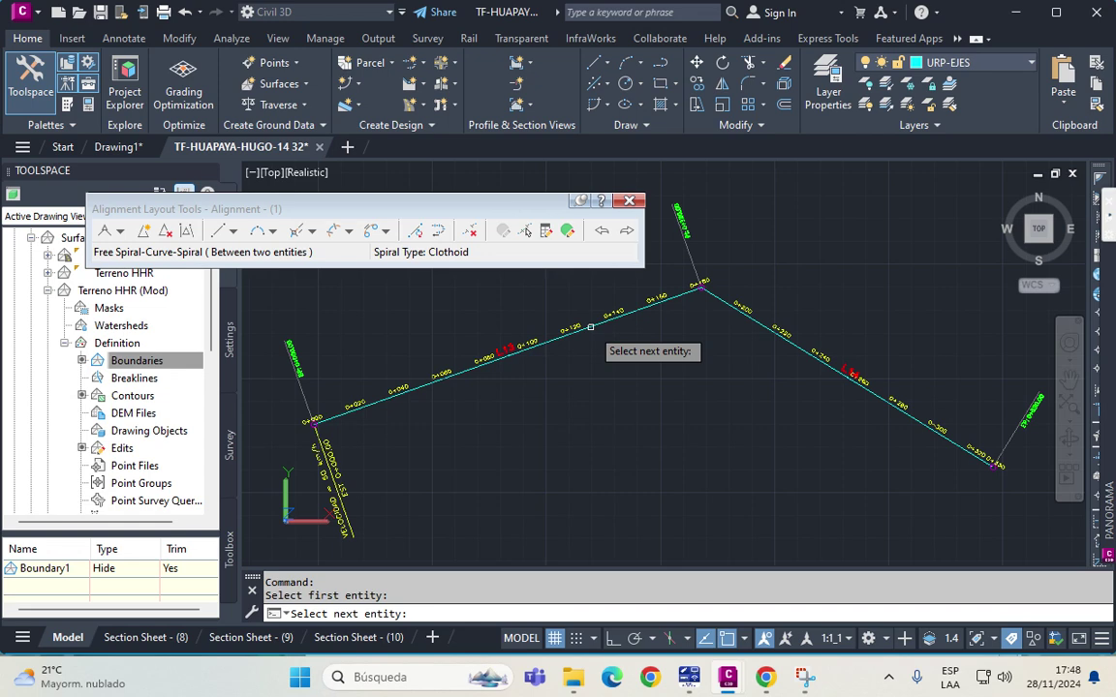
pyautogui.click(768, 334)
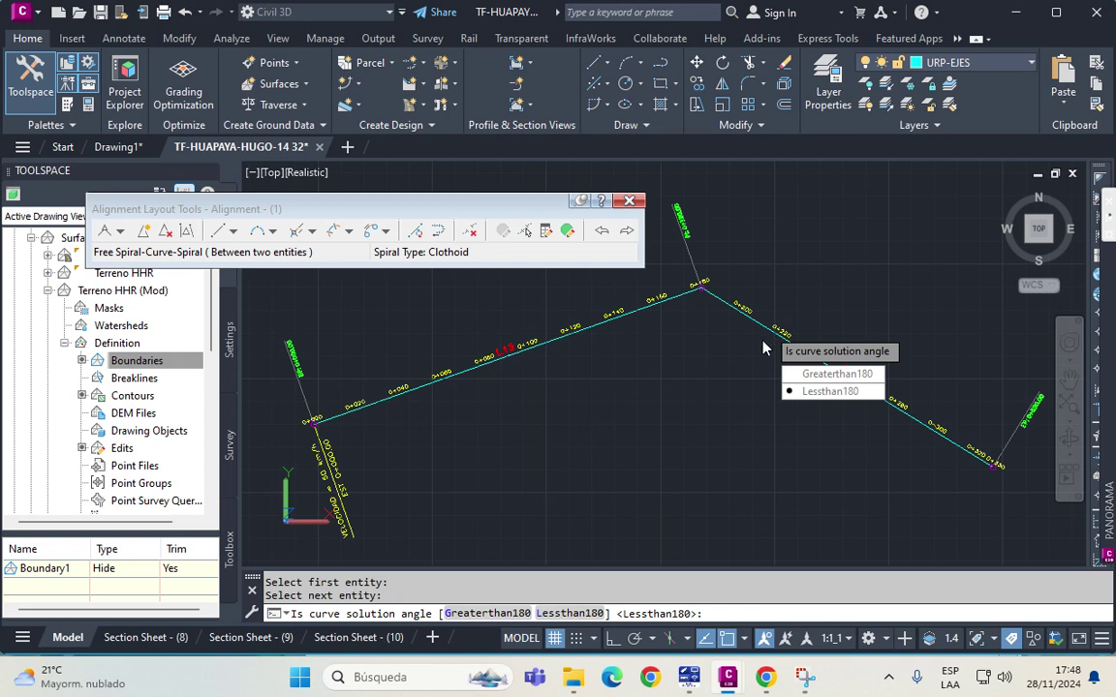
pyautogui.click(821, 376)
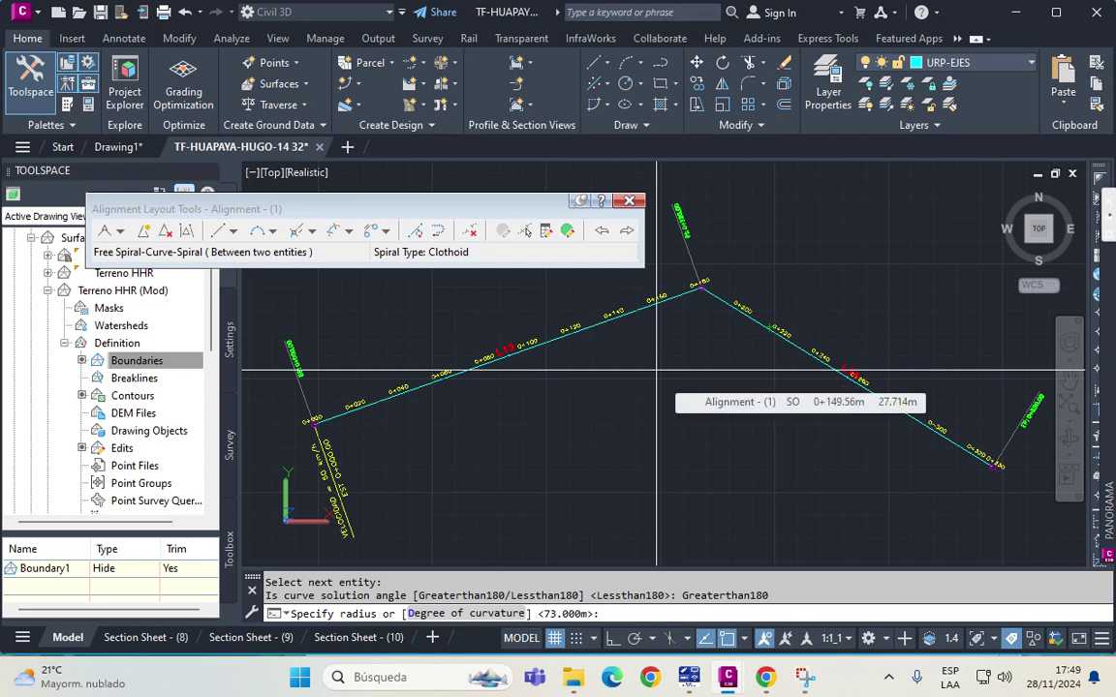
pyautogui.write('150')
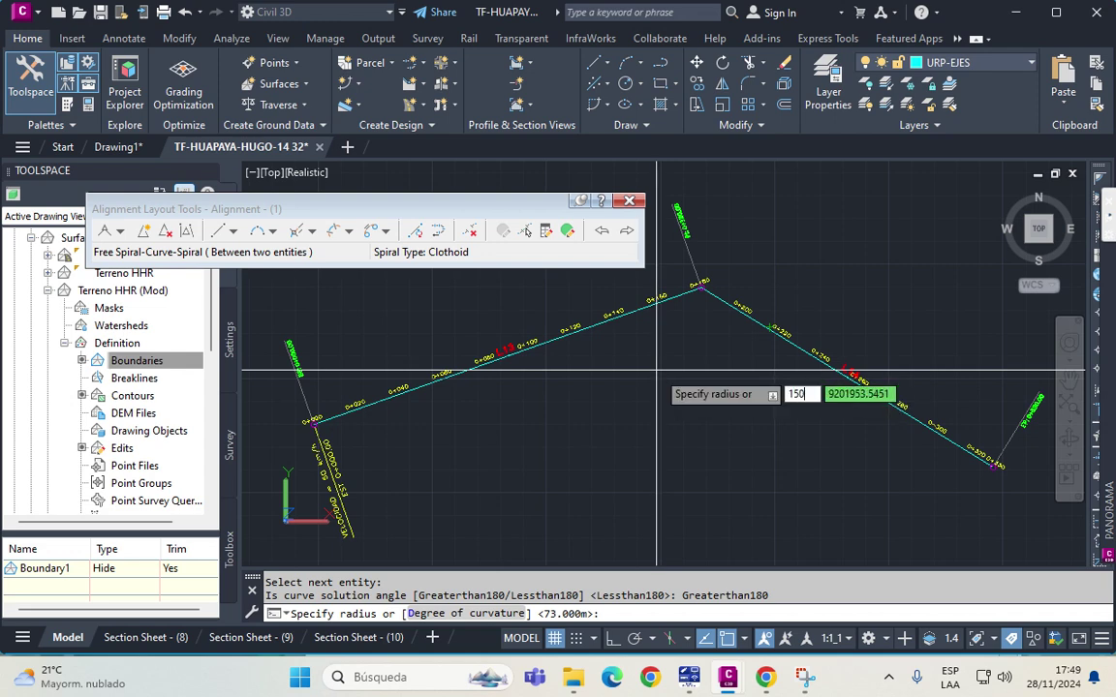
pyautogui.press('Return')
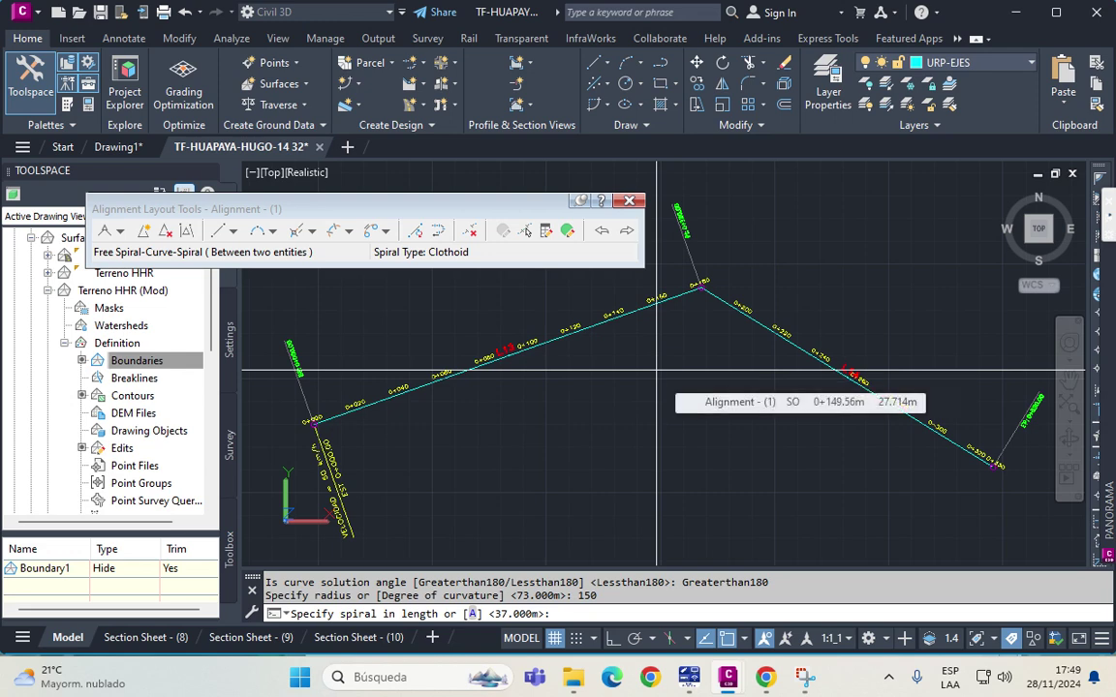
pyautogui.press('Return')
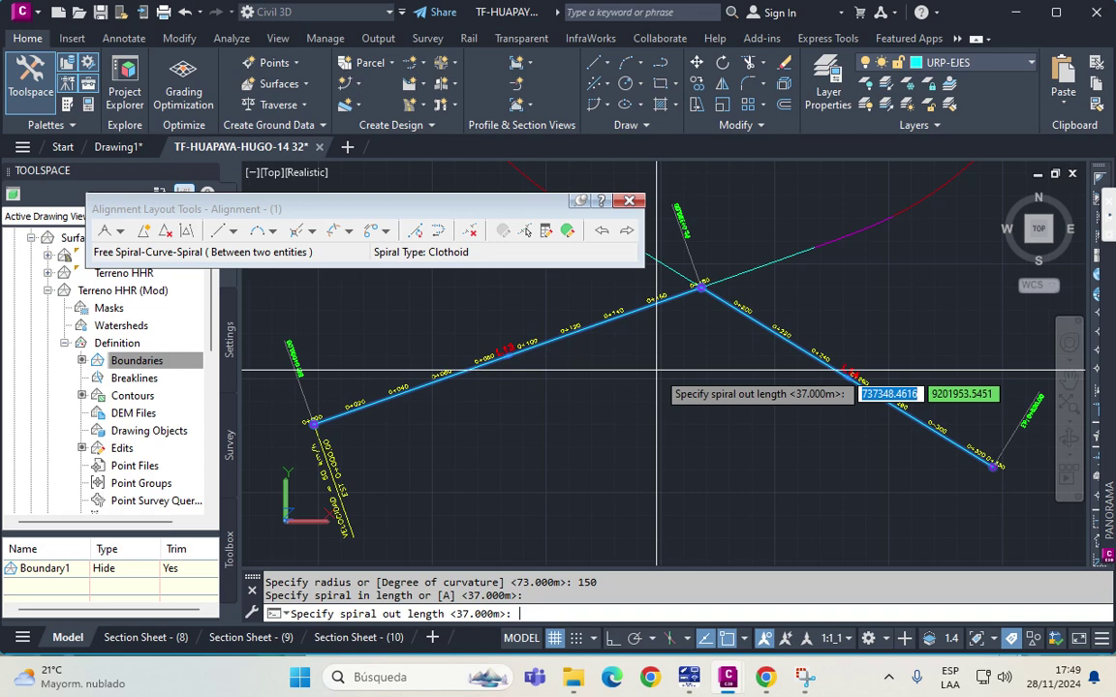
pyautogui.press('Return')
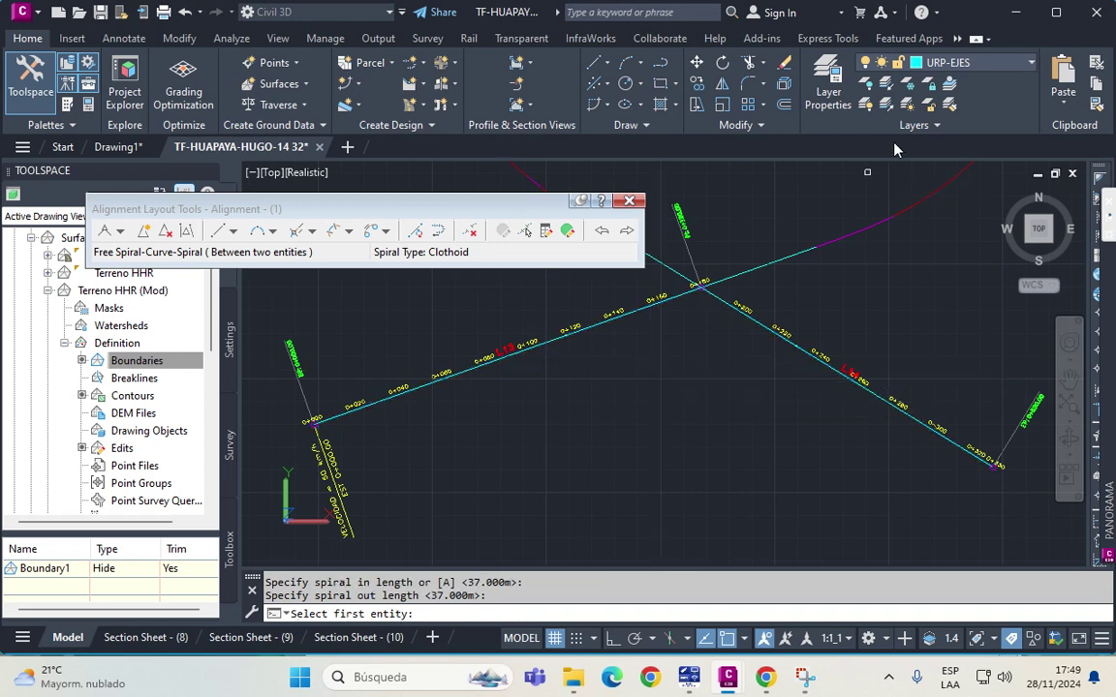
# End the command and undo the Greaterthan180 spiral-curve-spiral between the two tangents.
pyautogui.press('Escape')
pyautogui.scroll(-5, 653, 357)
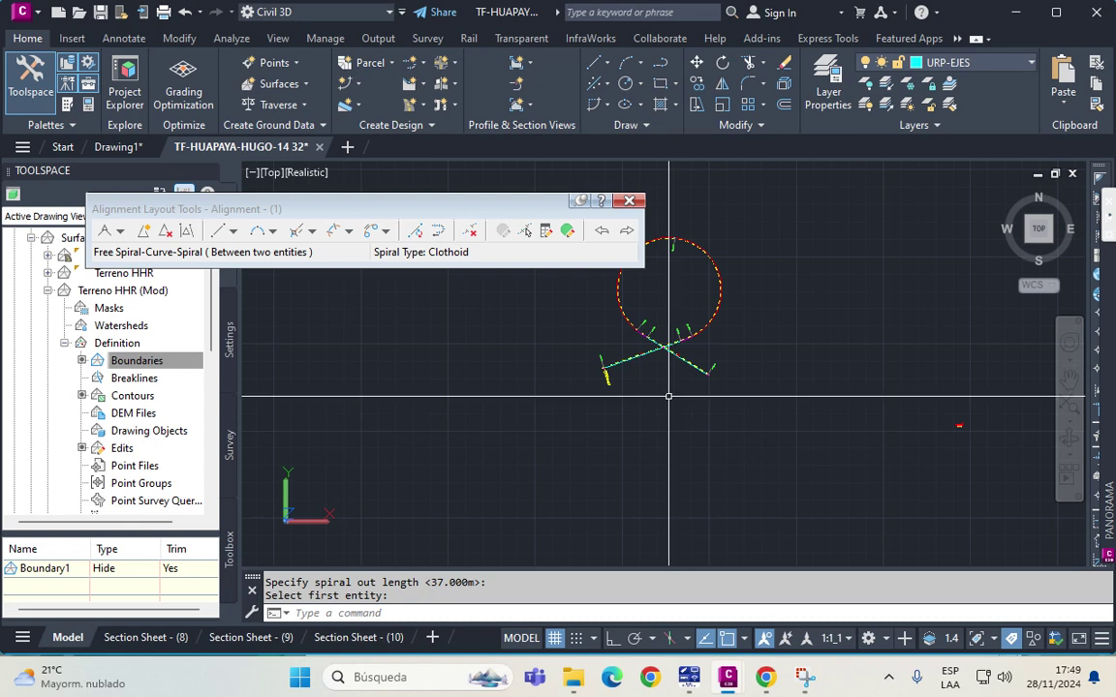
pyautogui.hotkey('ctrl', 'z')
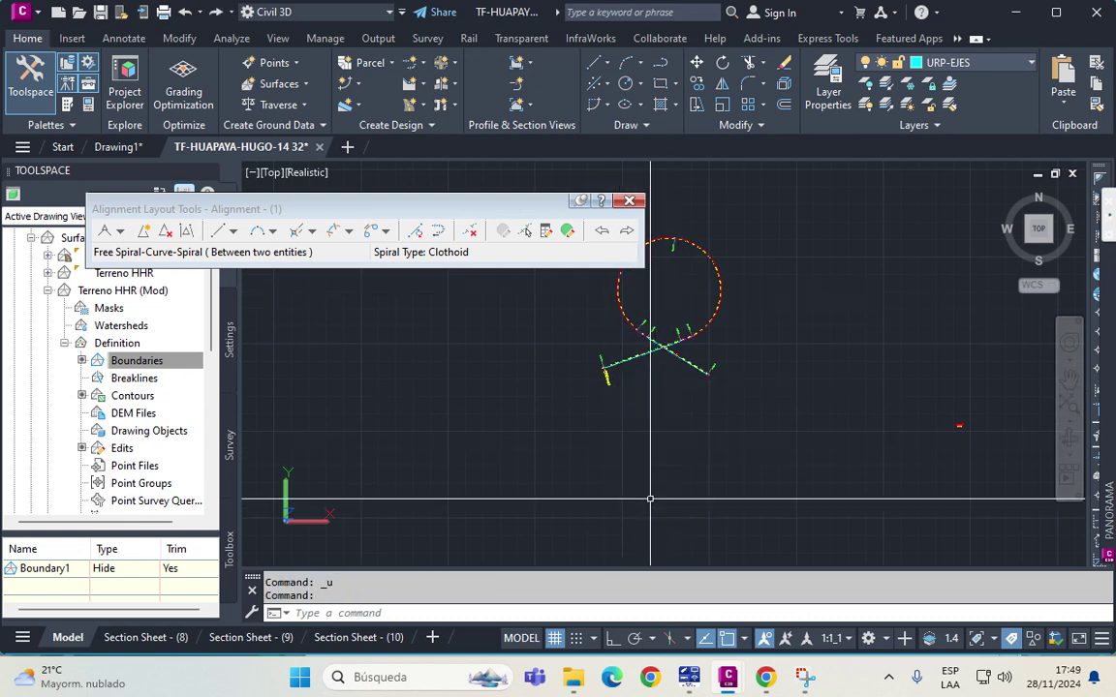
pyautogui.hotkey('ctrl', 'z')
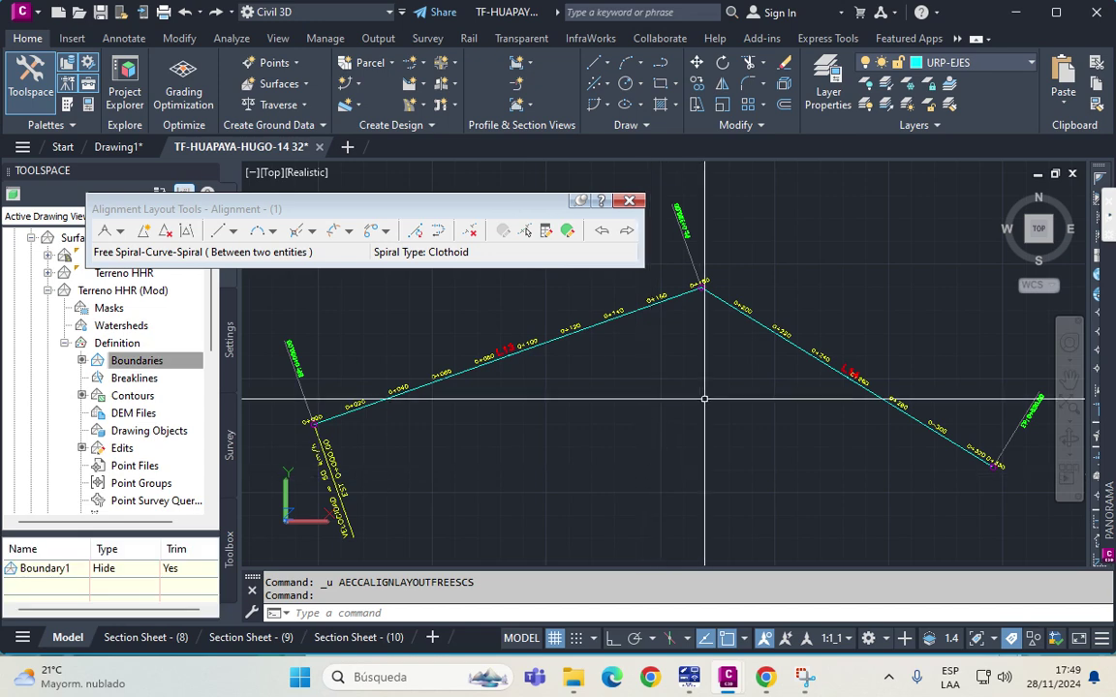
pyautogui.scroll(2, 704, 398)
pyautogui.scroll(-2, 723, 419)
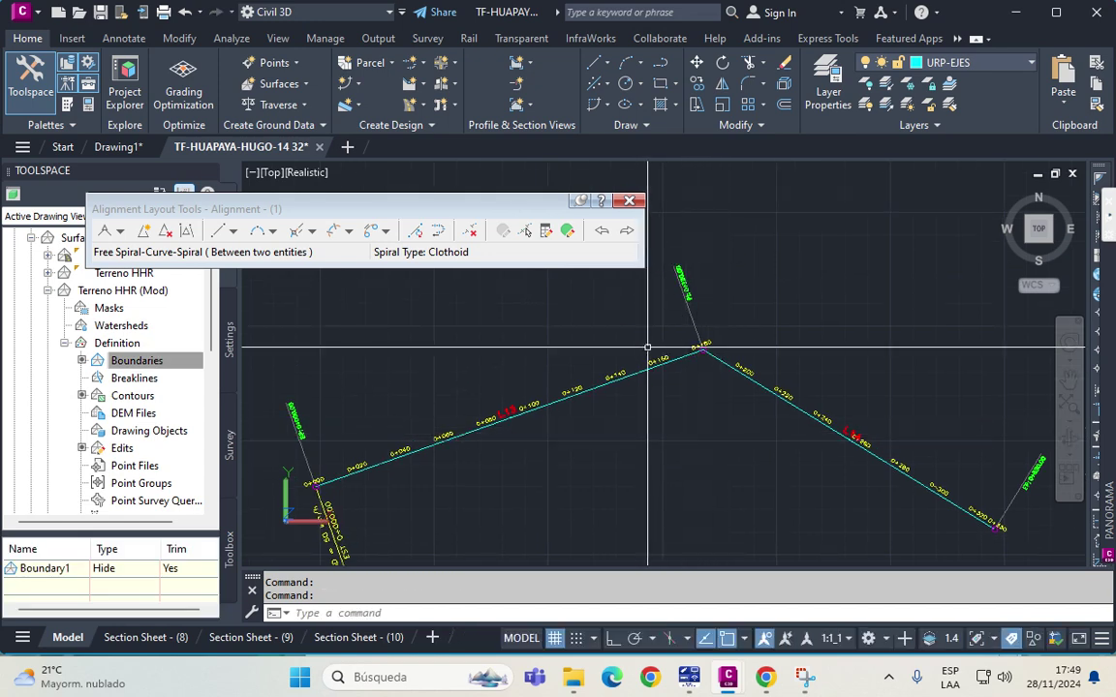
# Try a Free Spiral-Curve-Spiral between the tangents with solution angle Lessthan180, radius 150 m and 37 m spirals in and out, and undo it.
pyautogui.click(339, 233)
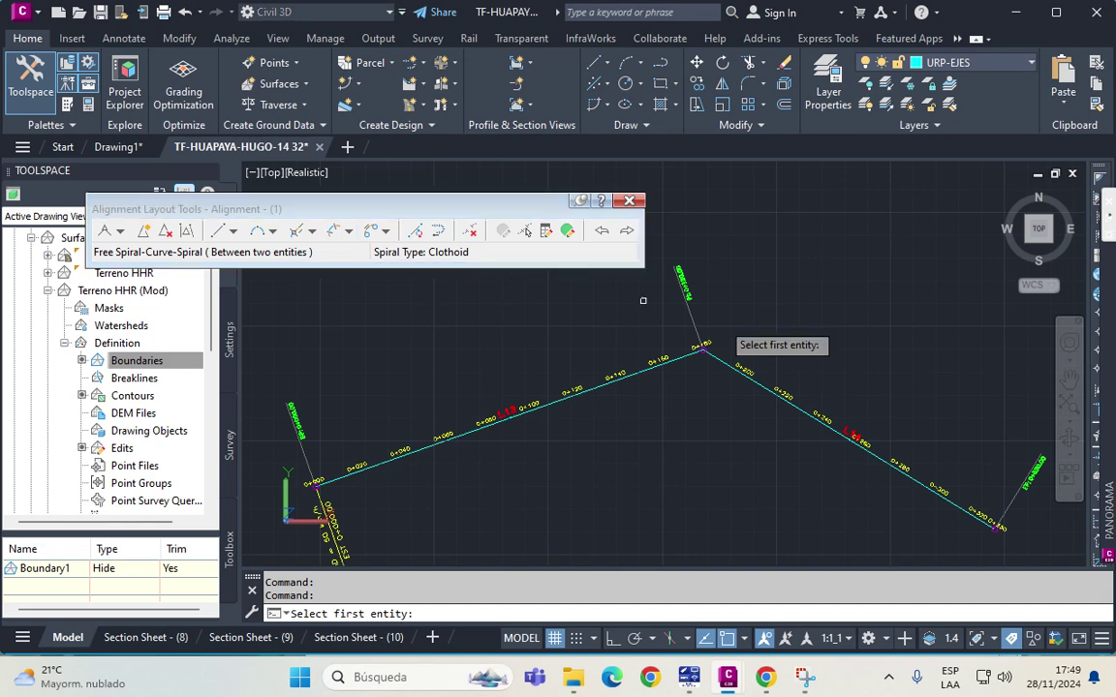
pyautogui.click(679, 362)
pyautogui.click(727, 369)
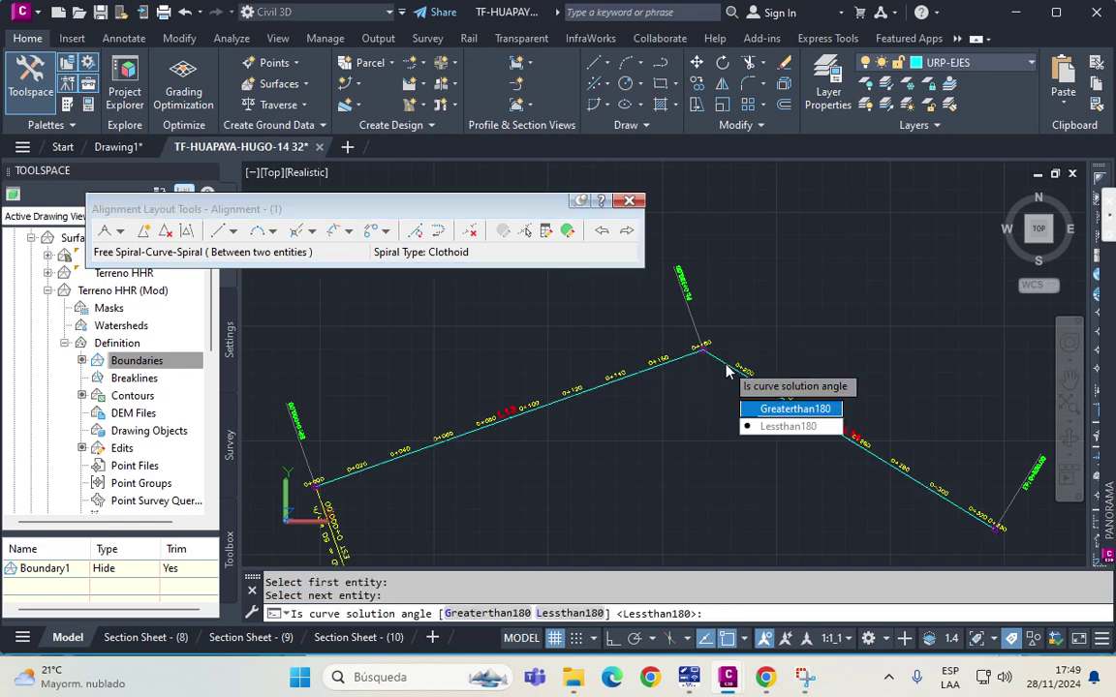
pyautogui.click(770, 426)
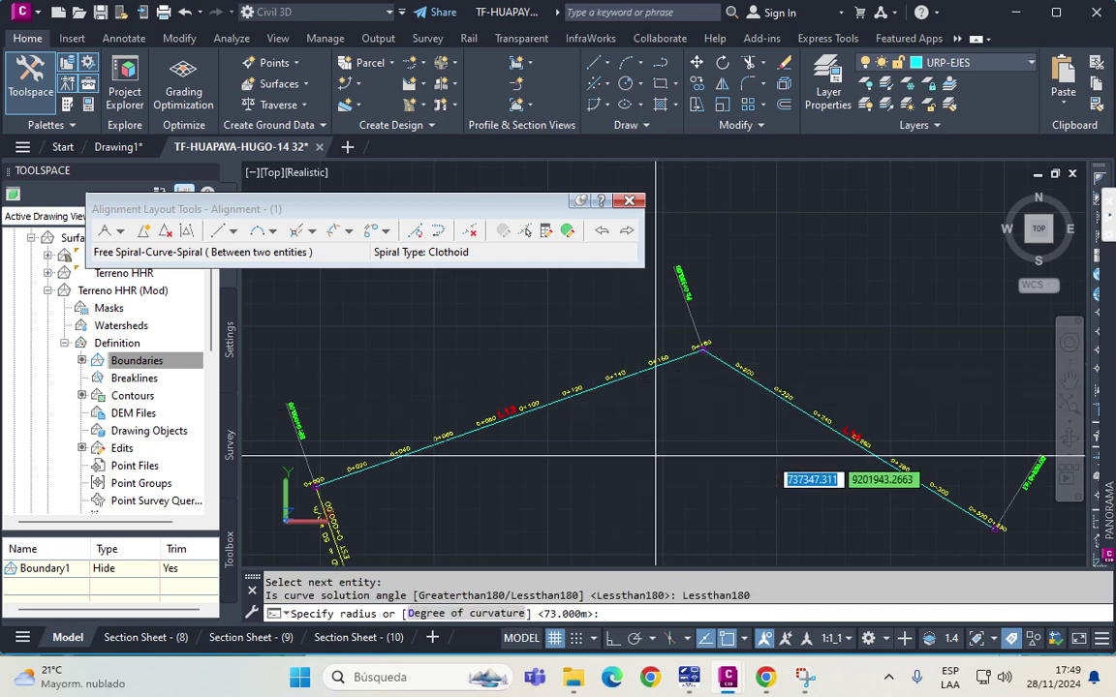
pyautogui.write('150')
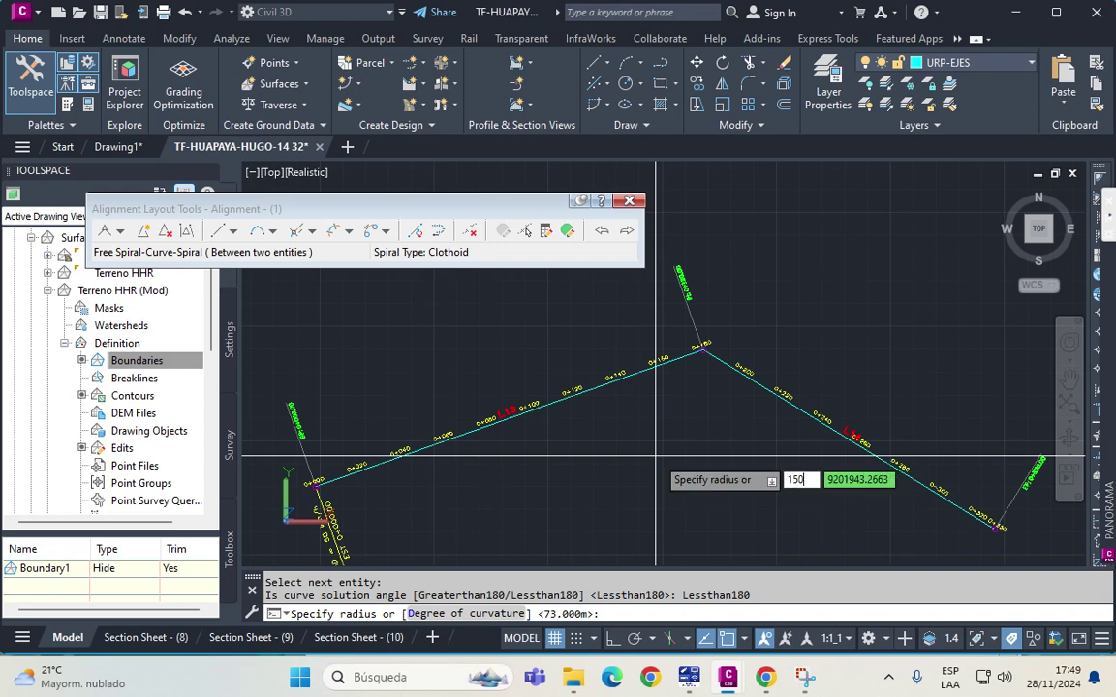
pyautogui.press('Return')
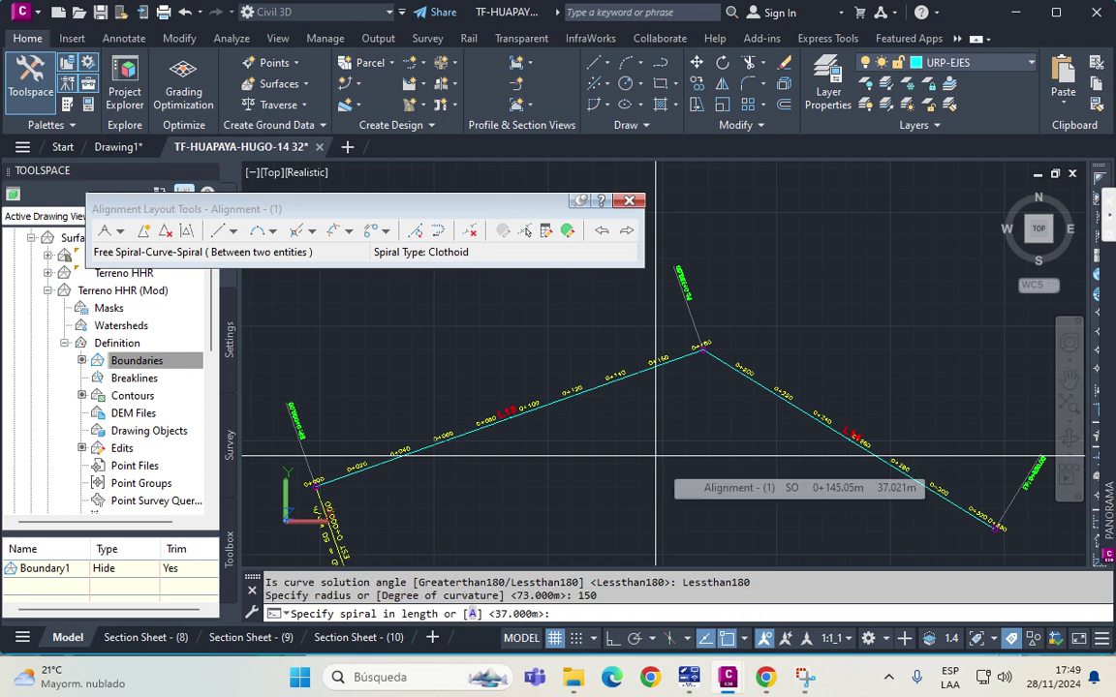
pyautogui.press('Return')
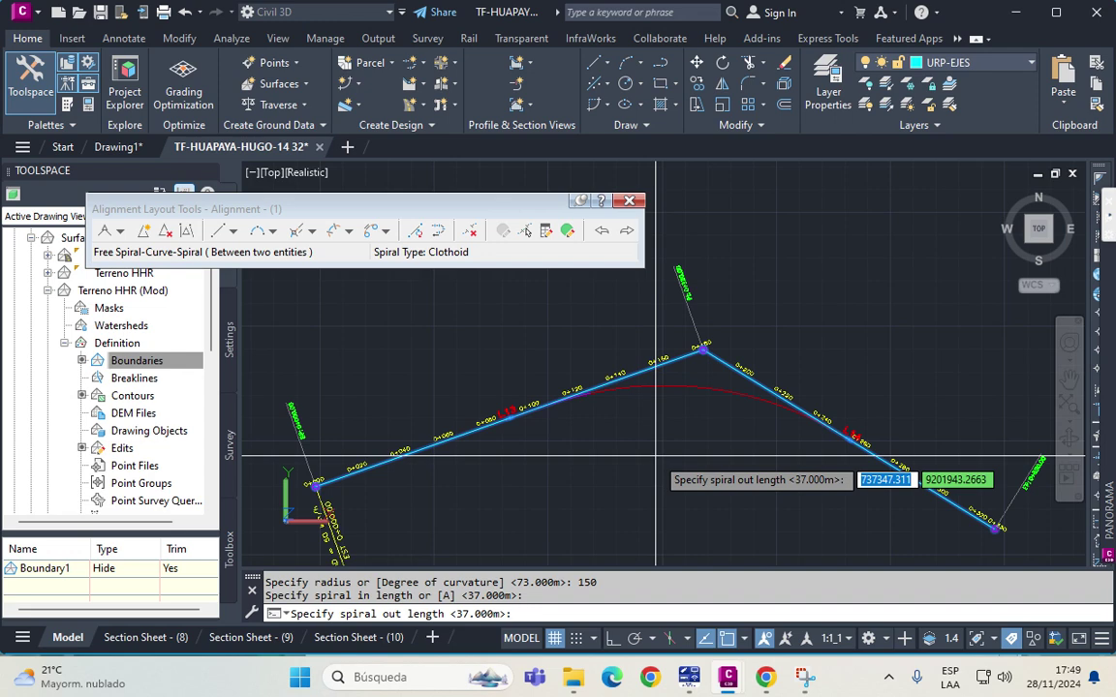
pyautogui.press('Return')
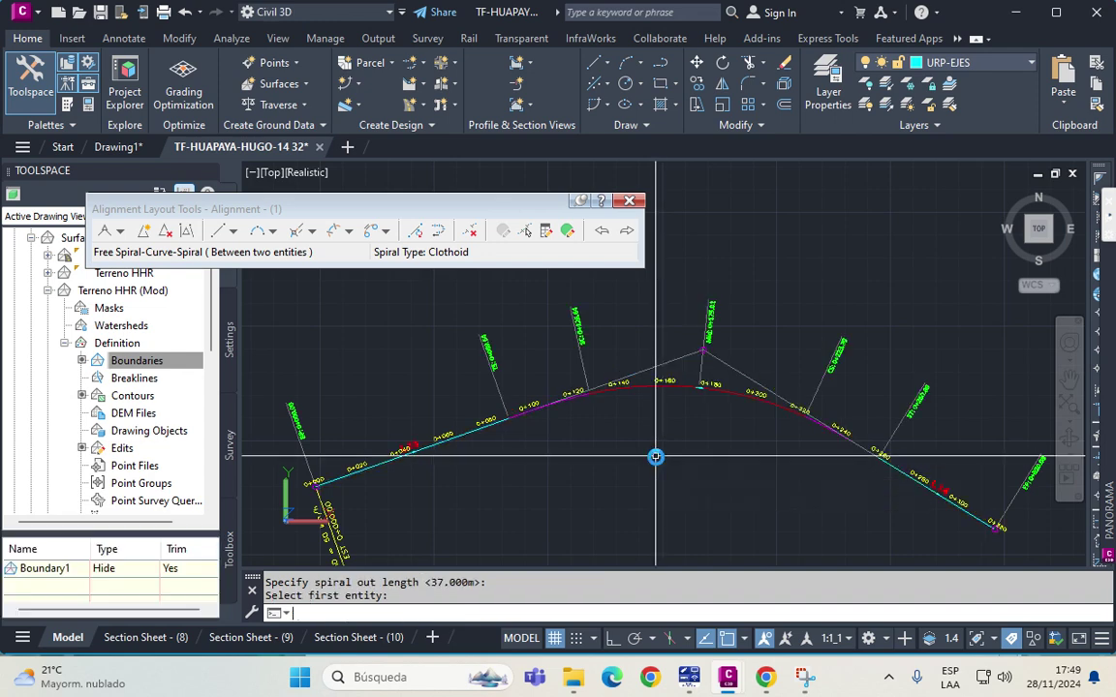
pyautogui.press('Escape')
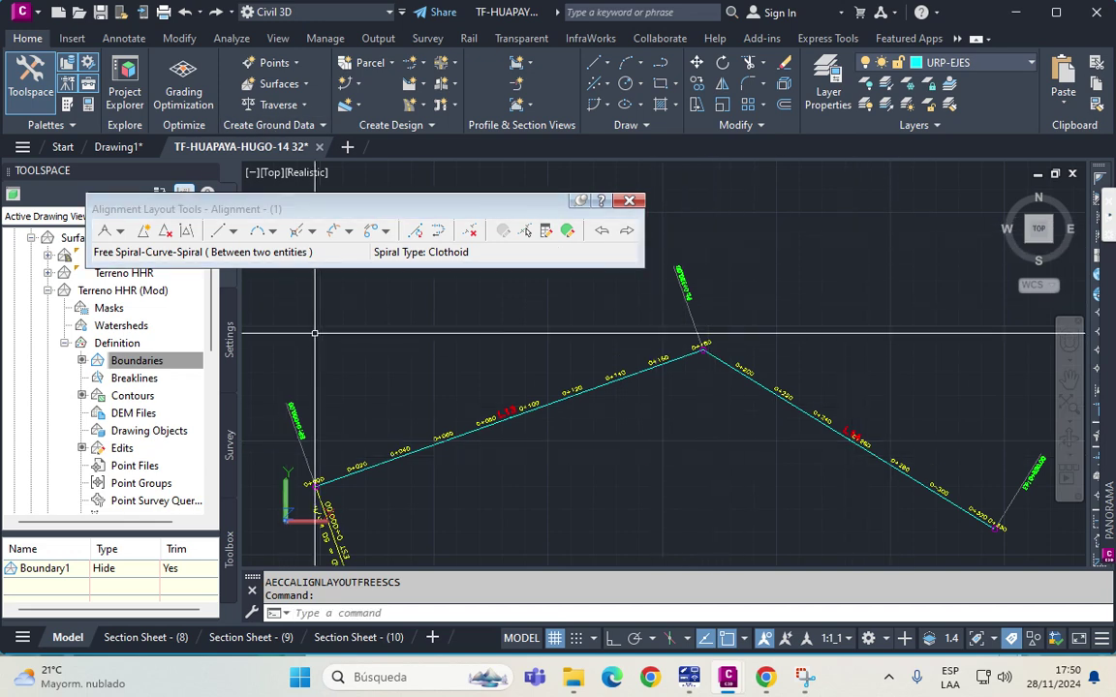
# Add a Free Spiral-Curve-Spiral between the two tangents with solution angle Lessthan180, radius 150 m and 37 m spirals in and out.
pyautogui.click(331, 235)
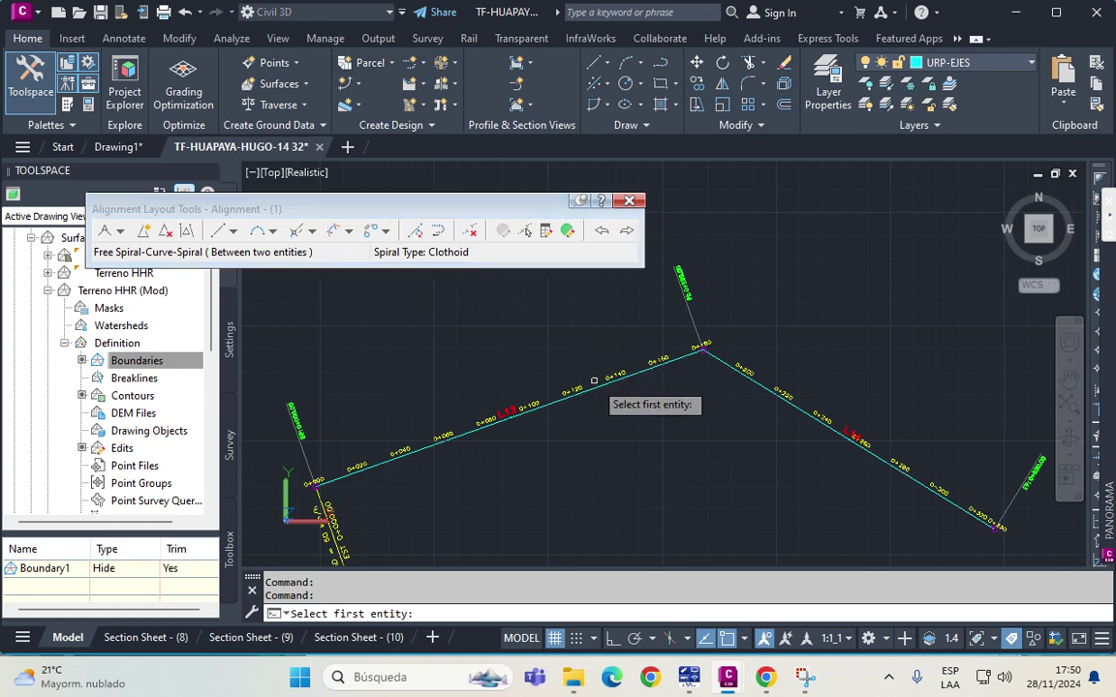
pyautogui.click(594, 387)
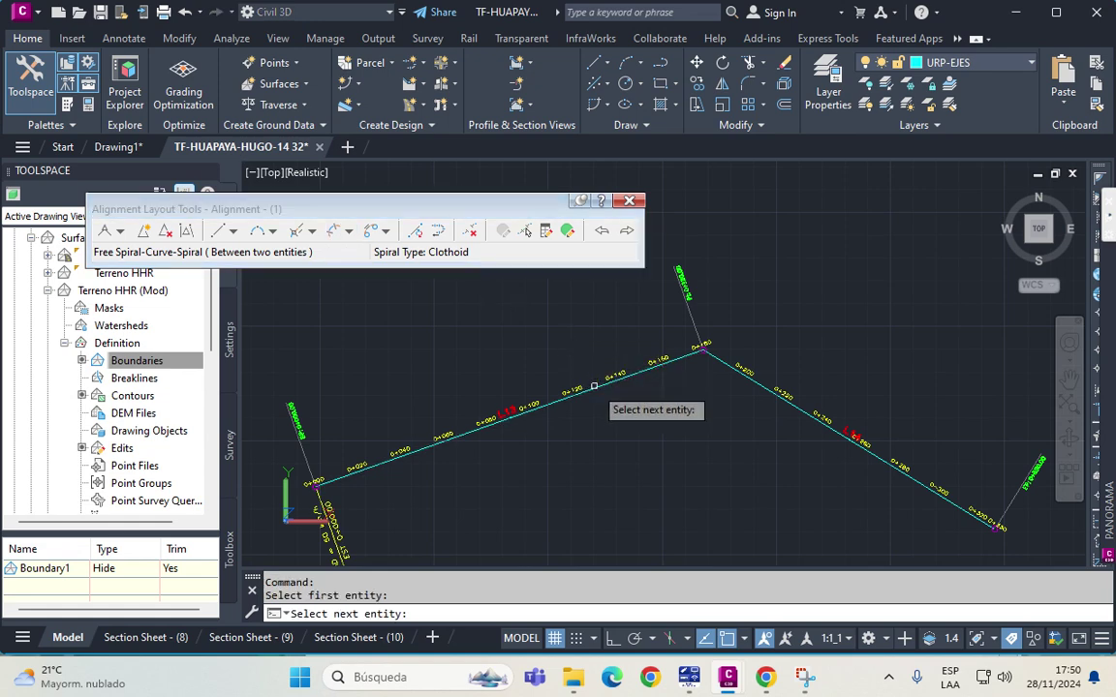
pyautogui.click(763, 384)
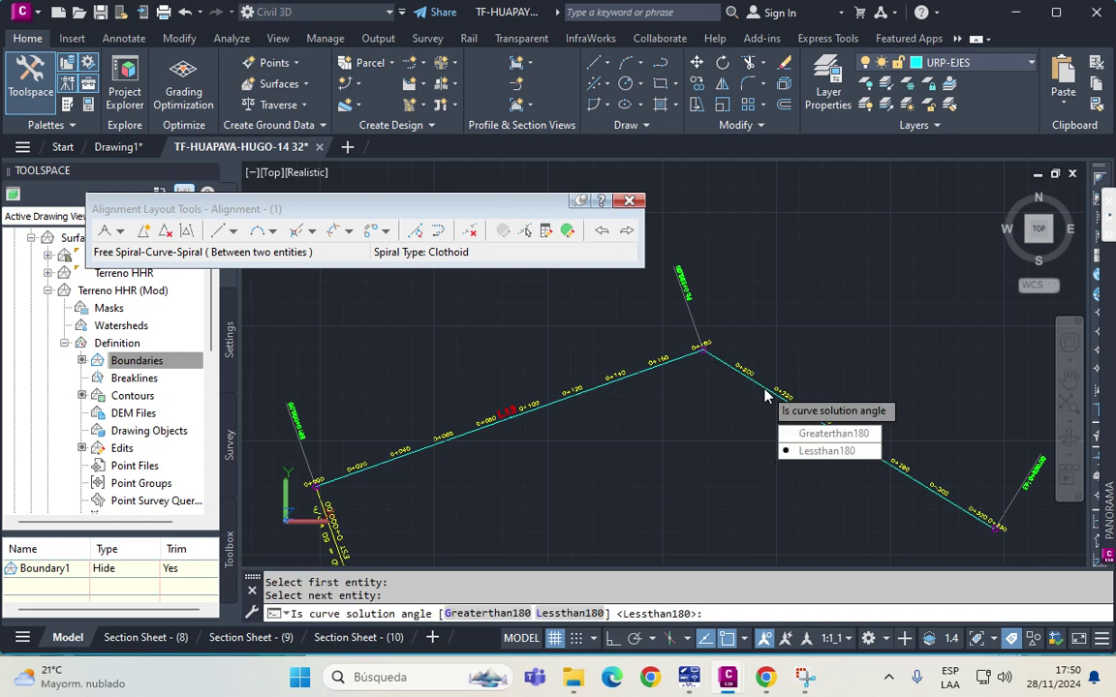
pyautogui.click(808, 453)
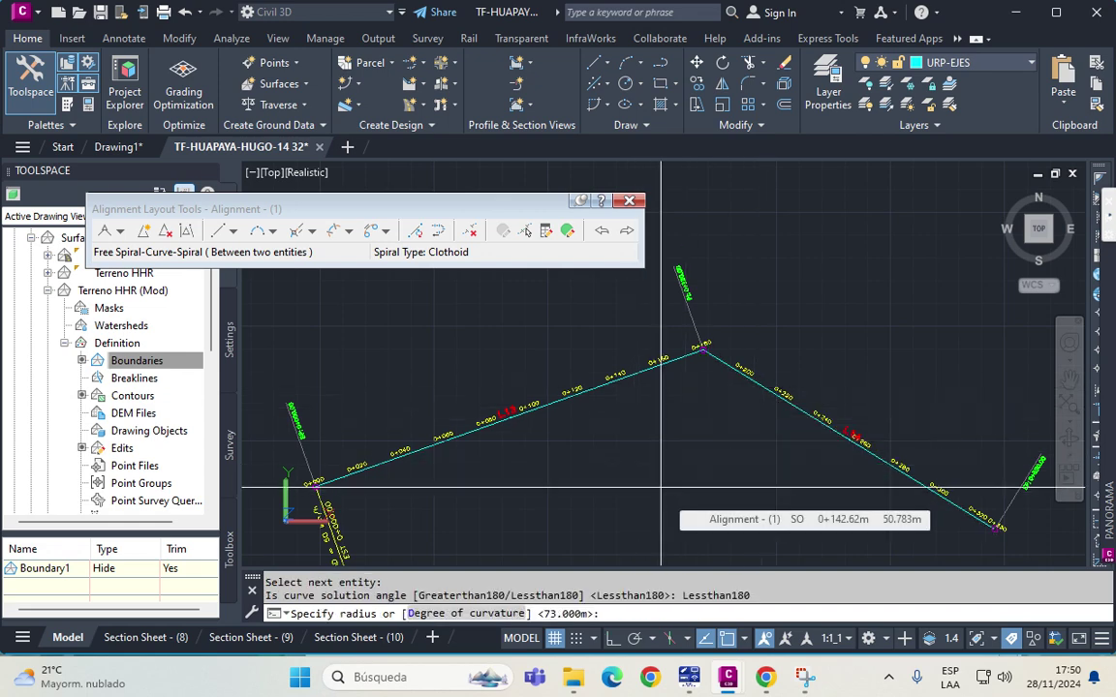
pyautogui.write('150')
pyautogui.press('Return')
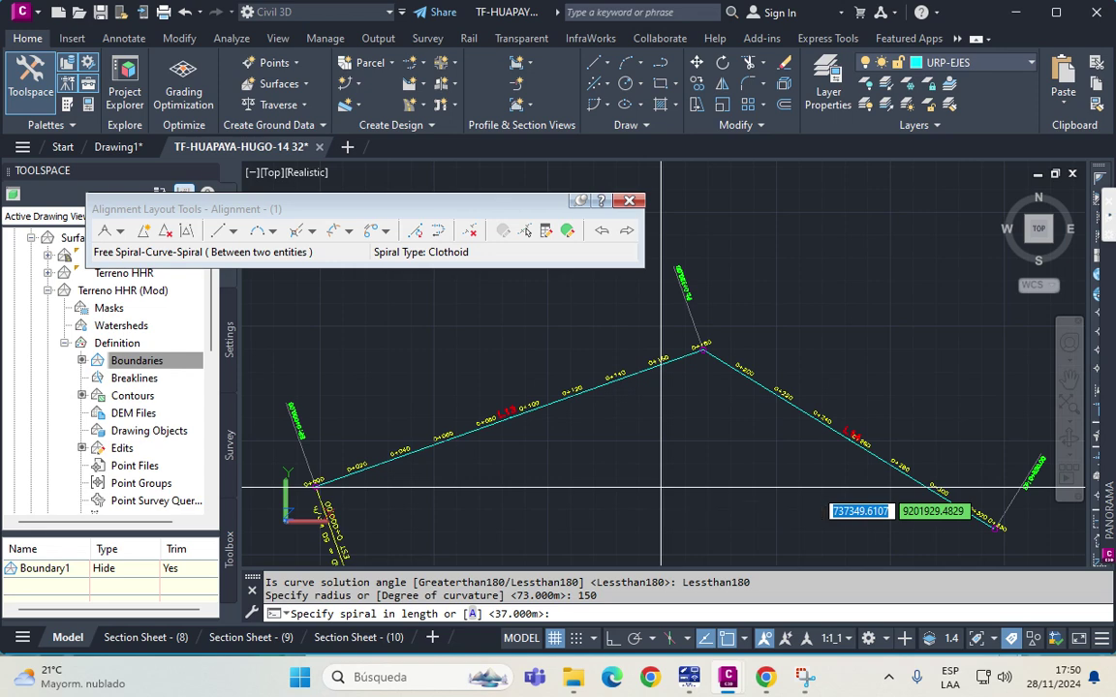
pyautogui.press('Return')
pyautogui.press('Return')
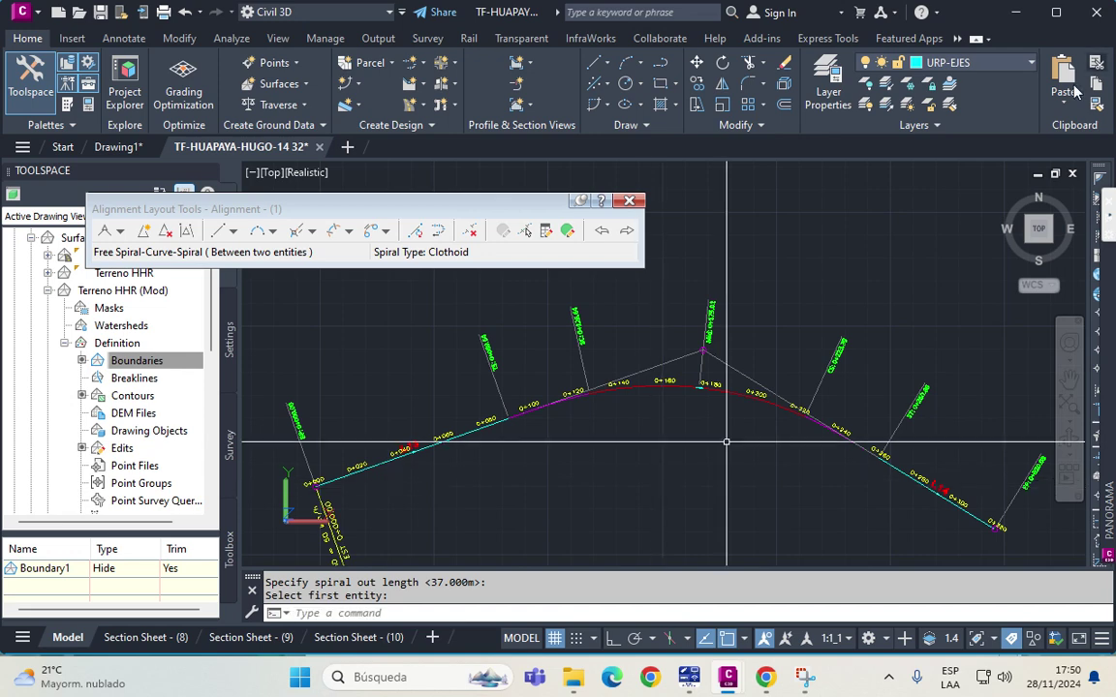
# Examine the TS and SC station labels along the spiral-curve-spiral, and close the Alignment Layout Tools.
pyautogui.scroll(3, 534, 417)
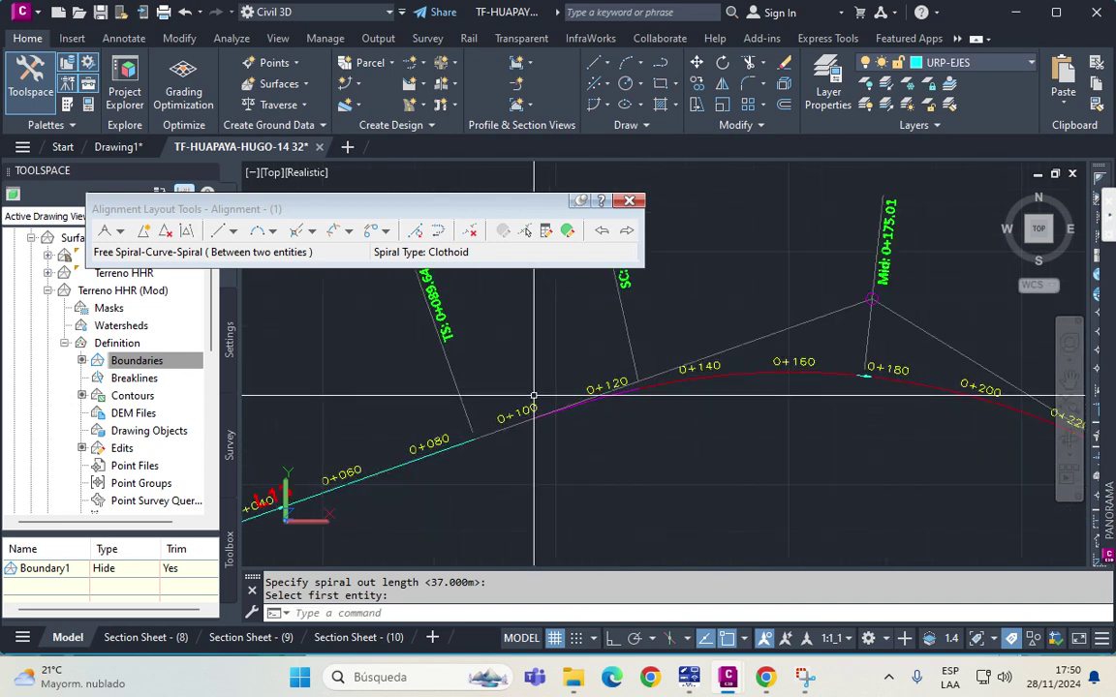
pyautogui.press('Return')
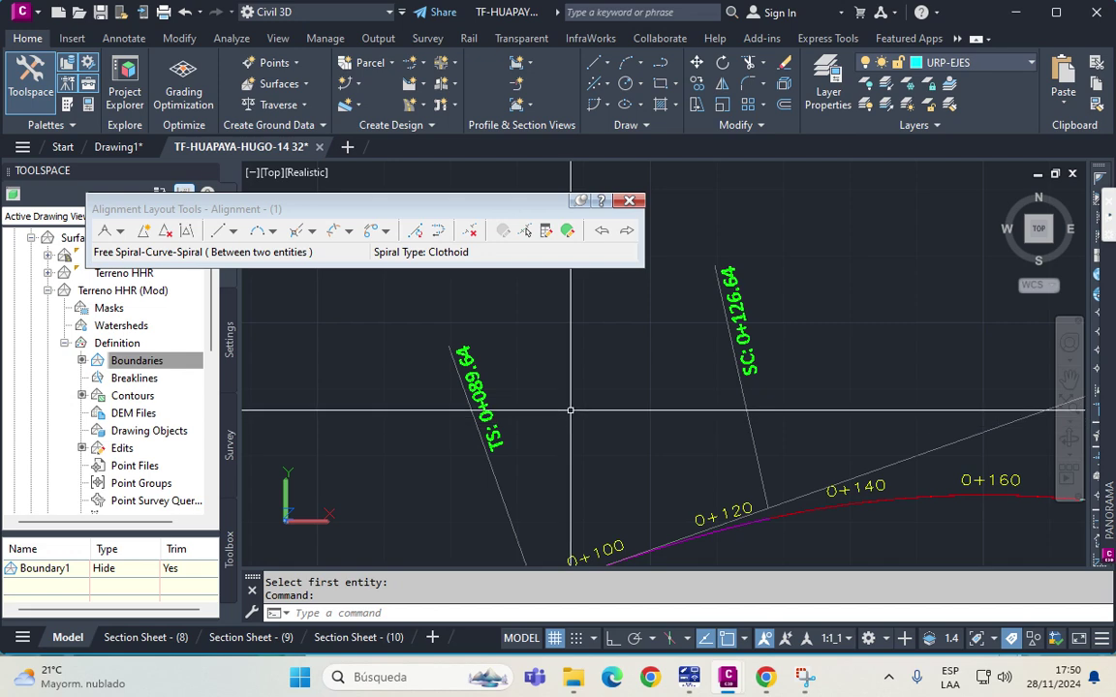
pyautogui.scroll(-2, 654, 344)
pyautogui.scroll(-3, 639, 338)
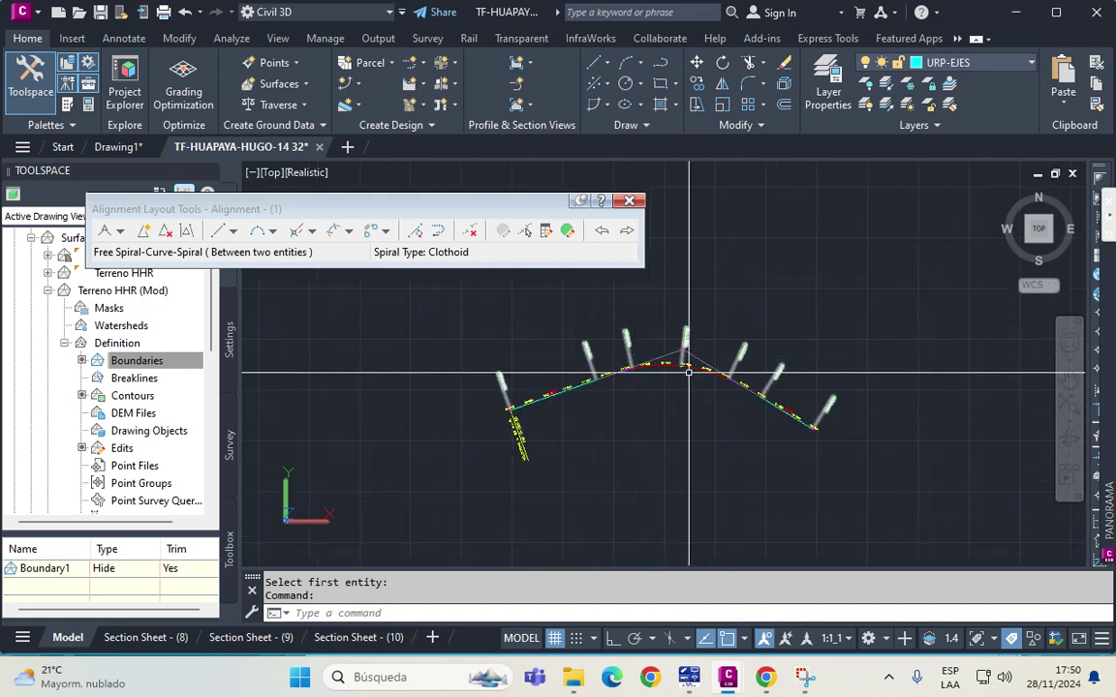
pyautogui.moveTo(690, 332); pyautogui.dragTo(689, 420, button='middle')
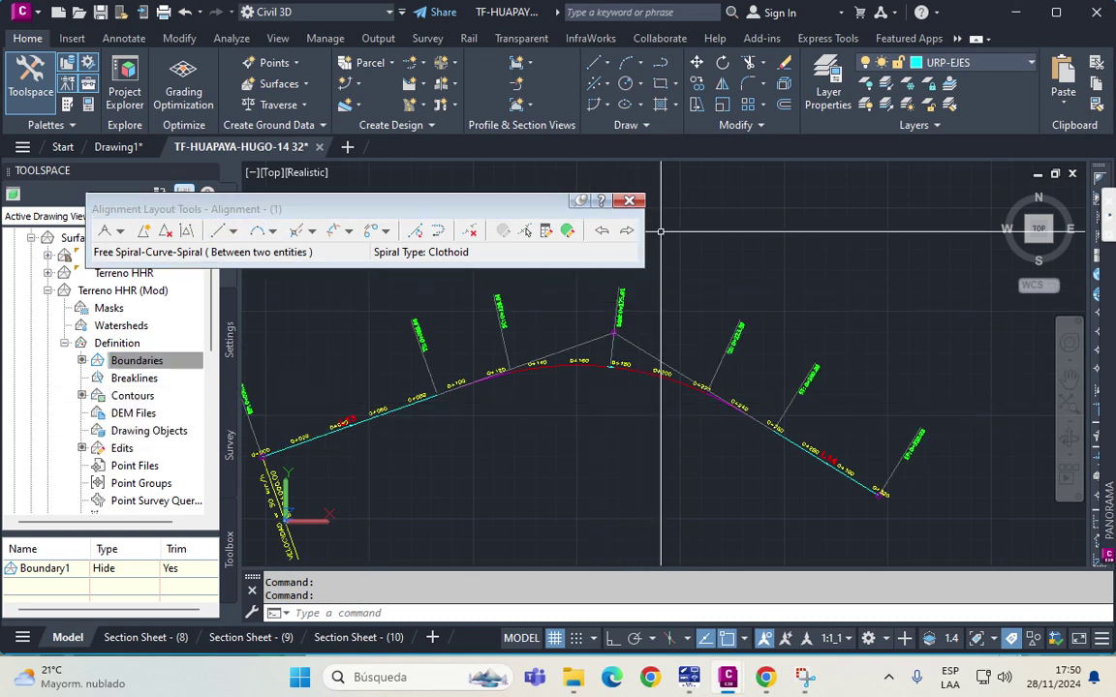
pyautogui.click(630, 202)
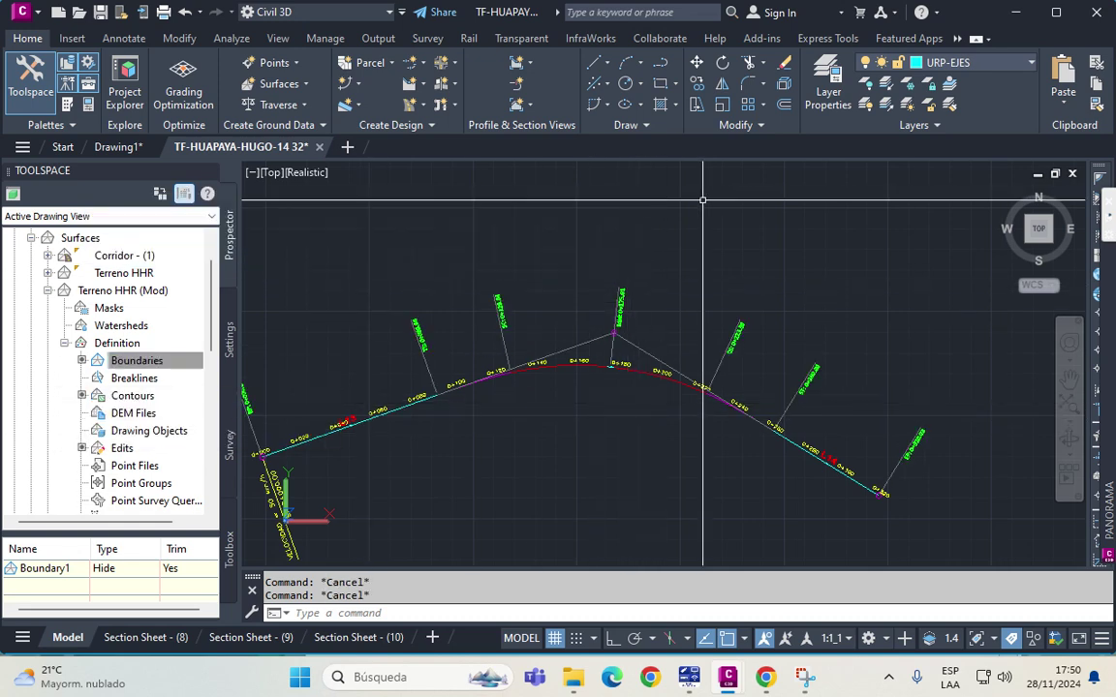
pyautogui.moveTo(648, 235); pyautogui.dragTo(864, 231, button='middle')
pyautogui.press('Escape')
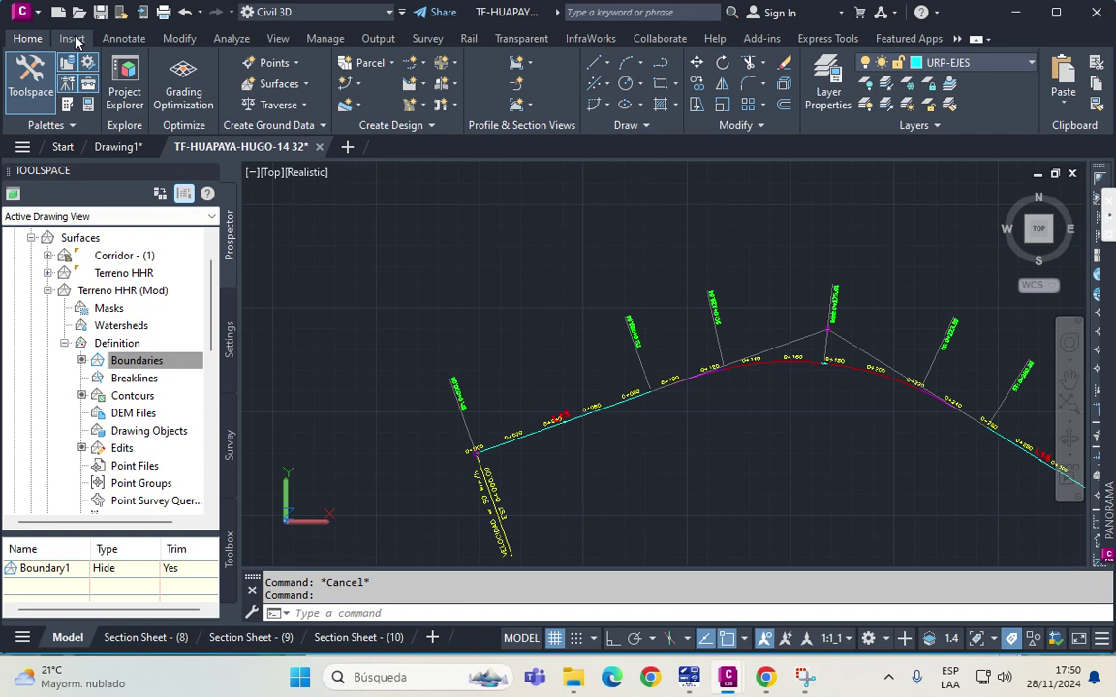
# Add Multiple Segment labels to the spiral-curve-spiral alignment, using the URP-TAG style for lines, curves and spirals.
pyautogui.click(117, 38)
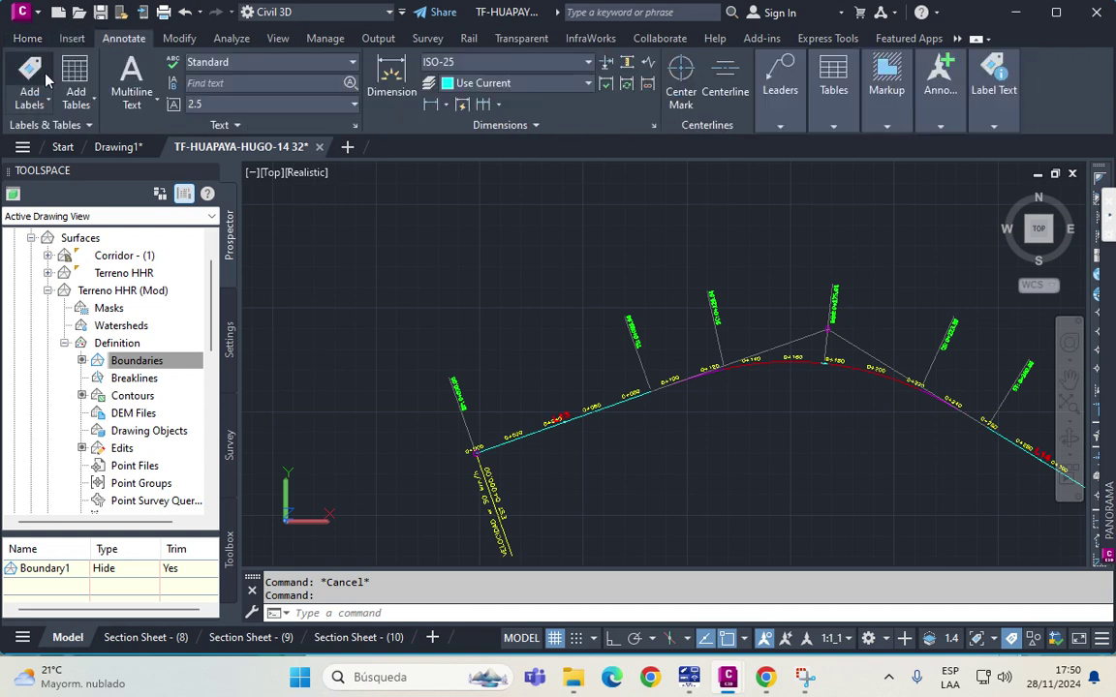
pyautogui.click(38, 78)
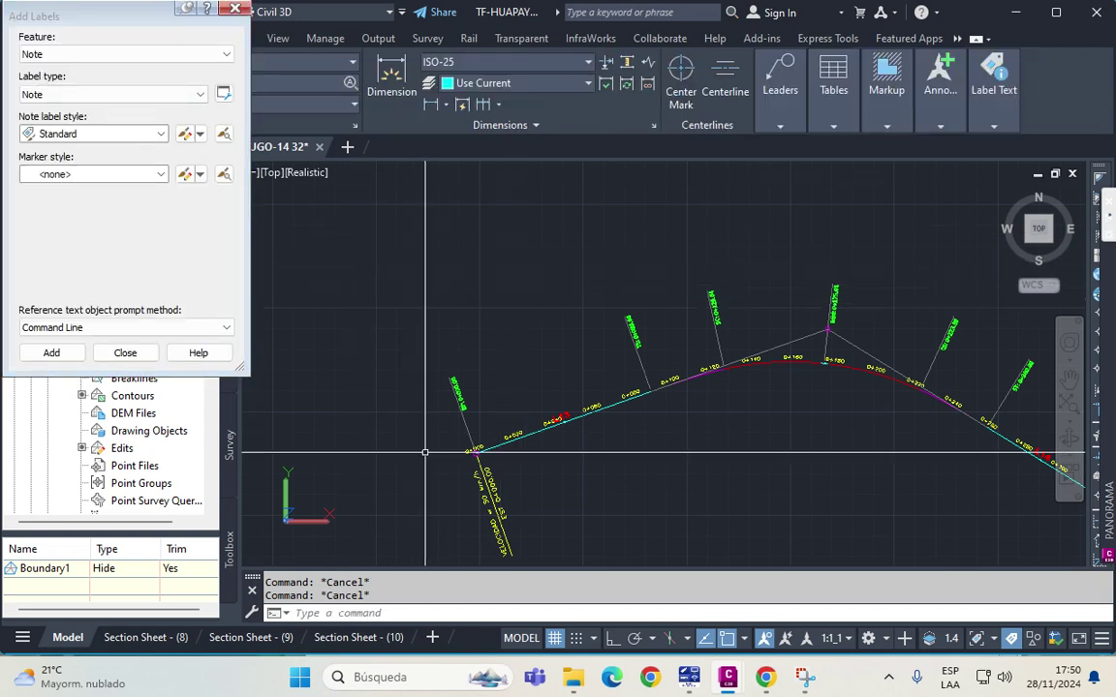
pyautogui.click(94, 54)
pyautogui.click(94, 99)
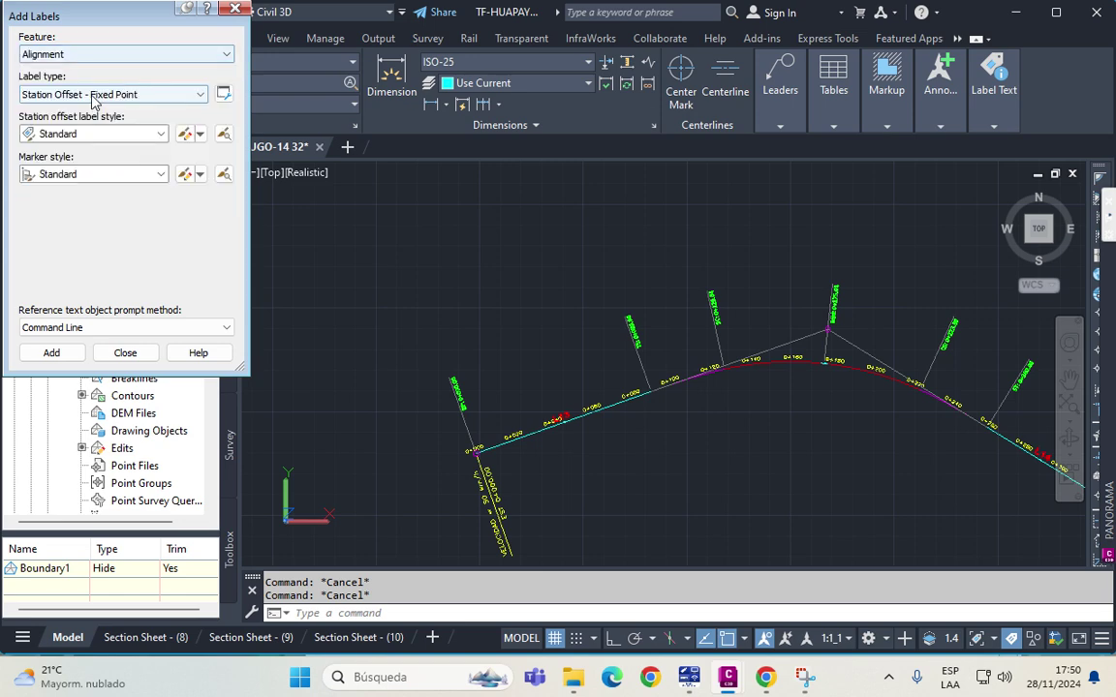
pyautogui.click(84, 95)
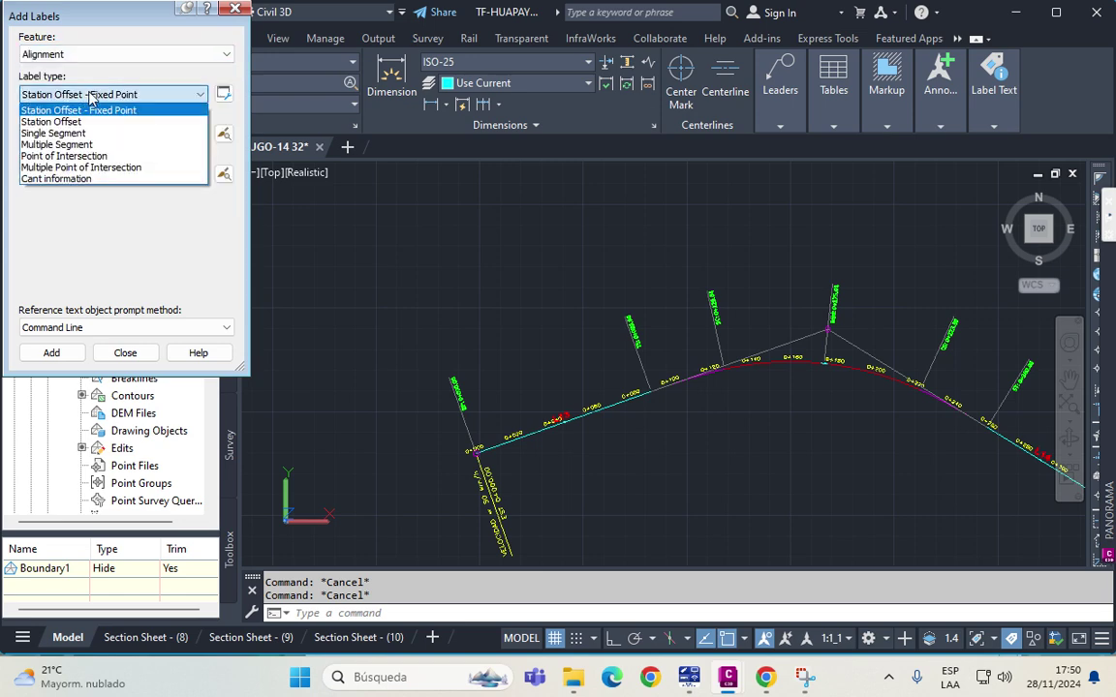
pyautogui.click(103, 146)
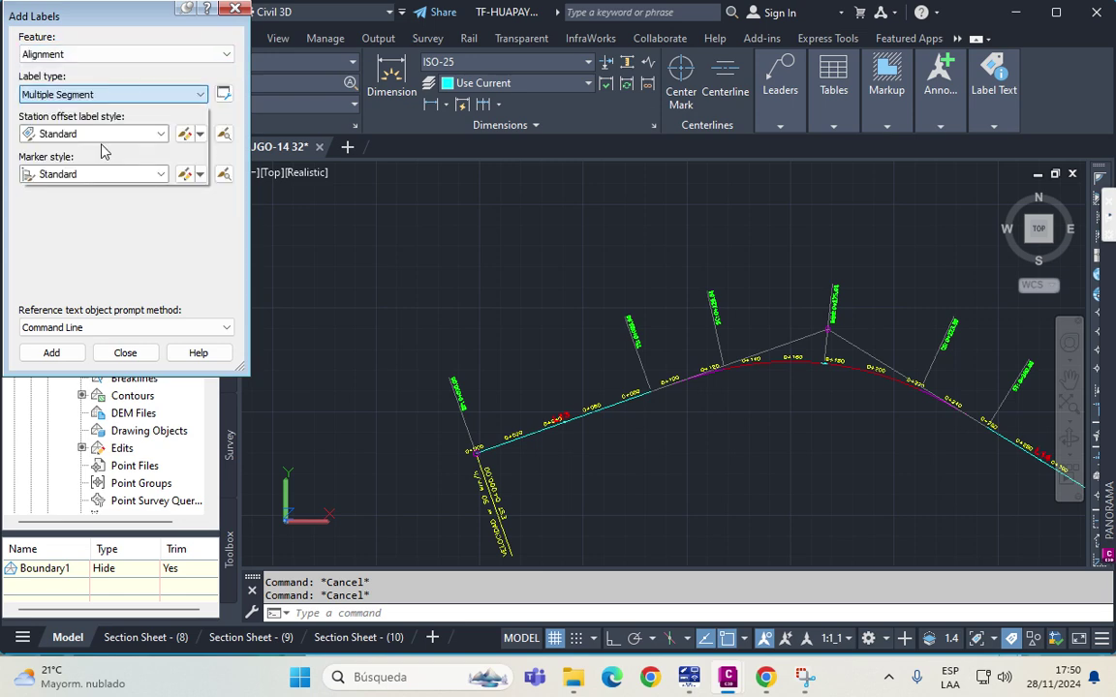
pyautogui.click(51, 353)
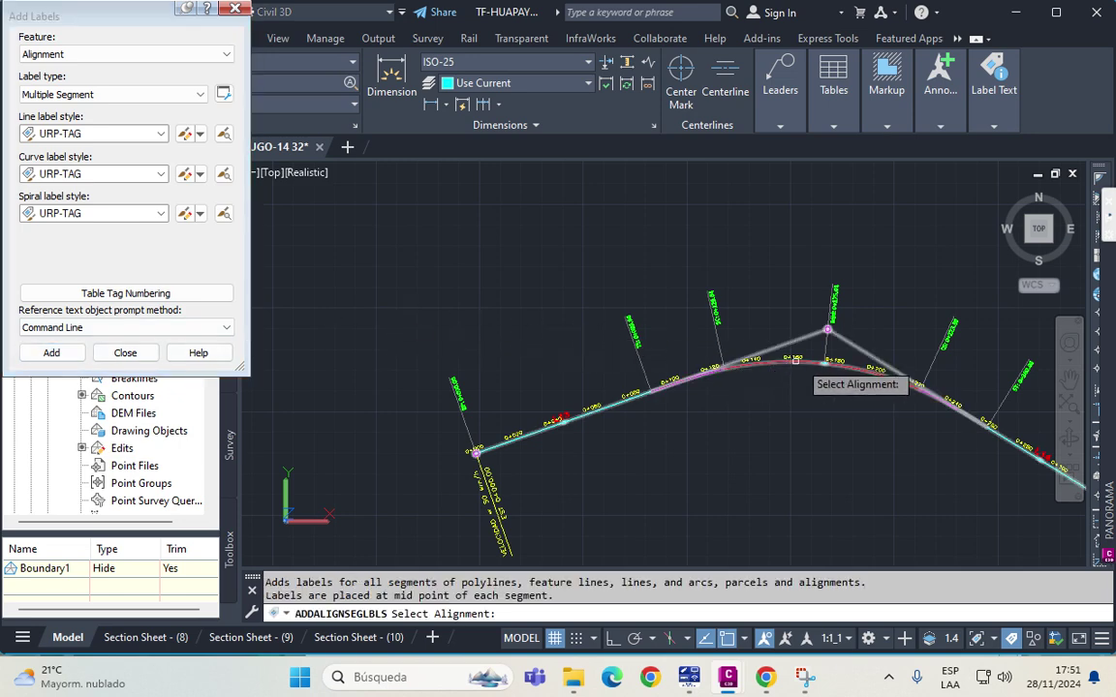
pyautogui.click(797, 359)
# Examine the spiral, curve and line tags along the alignment and the overall drawing, and close the Add Labels dialog.
pyautogui.scroll(5, 648, 371)
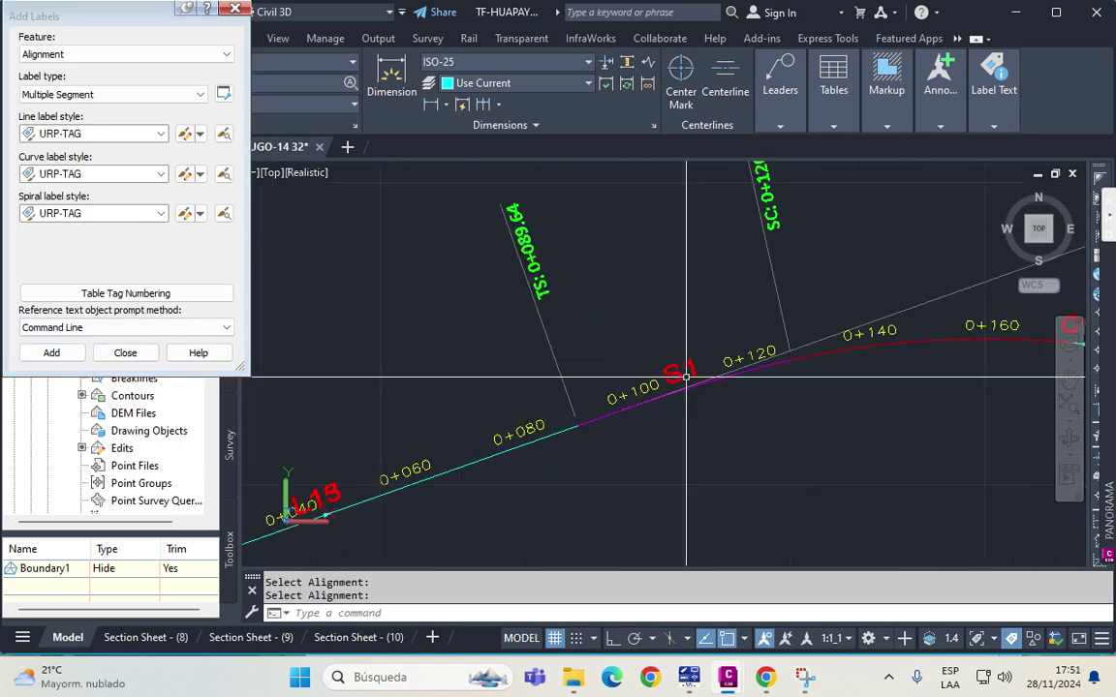
pyautogui.scroll(-3, 581, 348)
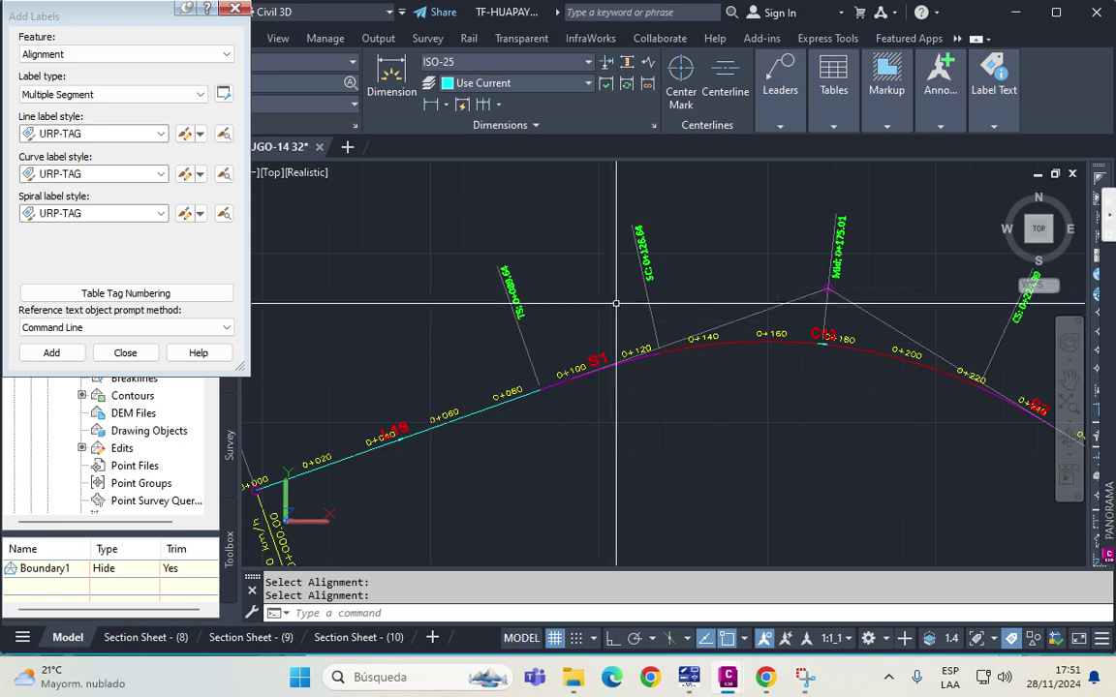
pyautogui.moveTo(618, 304); pyautogui.dragTo(501, 317, button='middle')
pyautogui.press('Escape')
pyautogui.scroll(4, 759, 443)
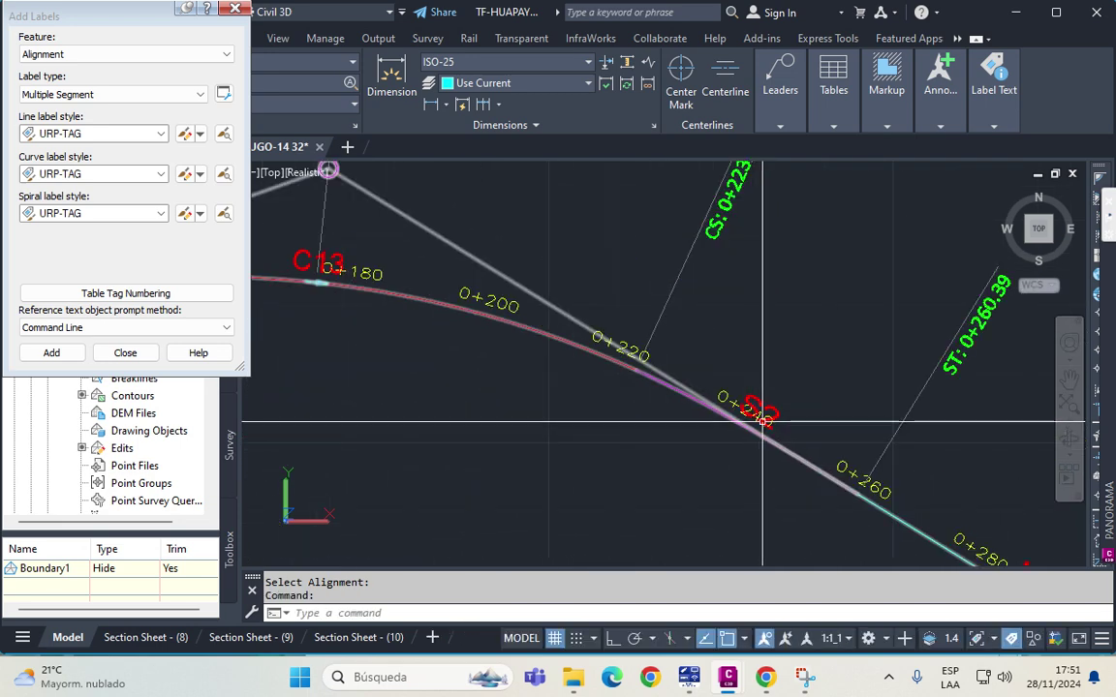
pyautogui.scroll(-7, 637, 391)
pyautogui.scroll(4, 668, 383)
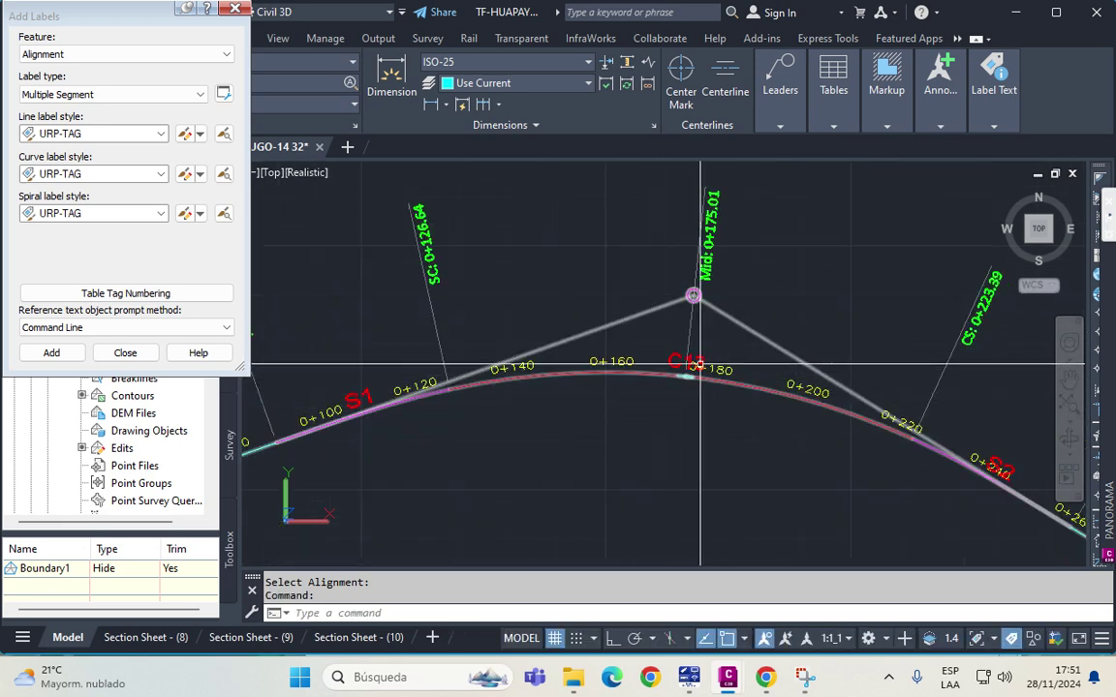
pyautogui.scroll(-5, 717, 357)
pyautogui.scroll(2, 718, 357)
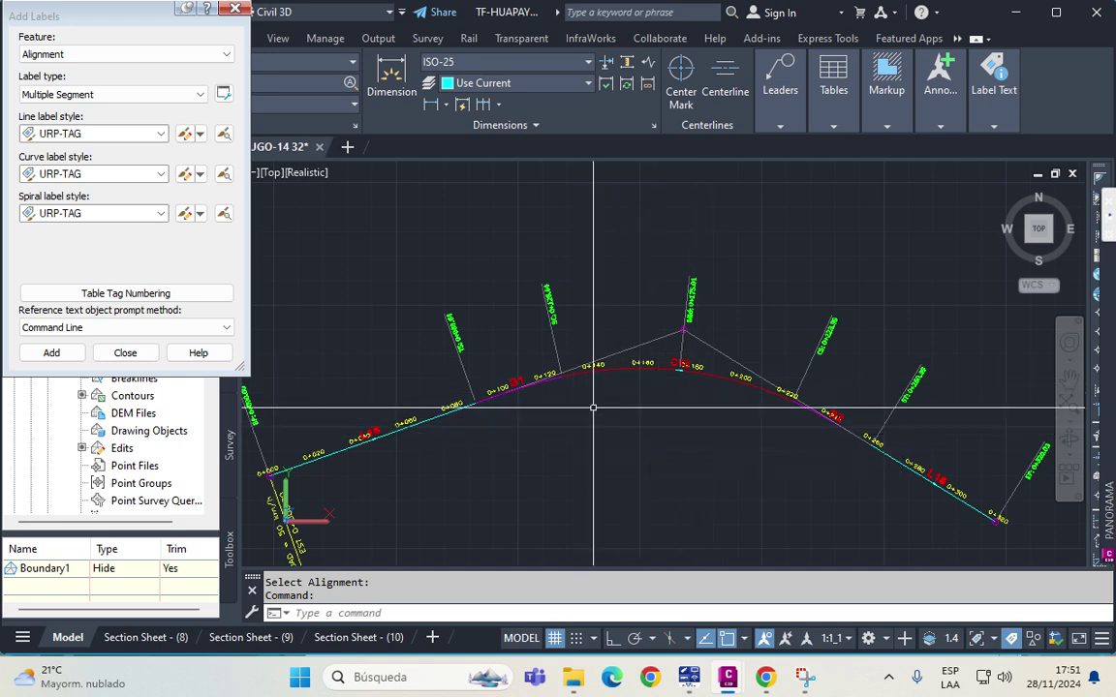
pyautogui.scroll(-8, 596, 402)
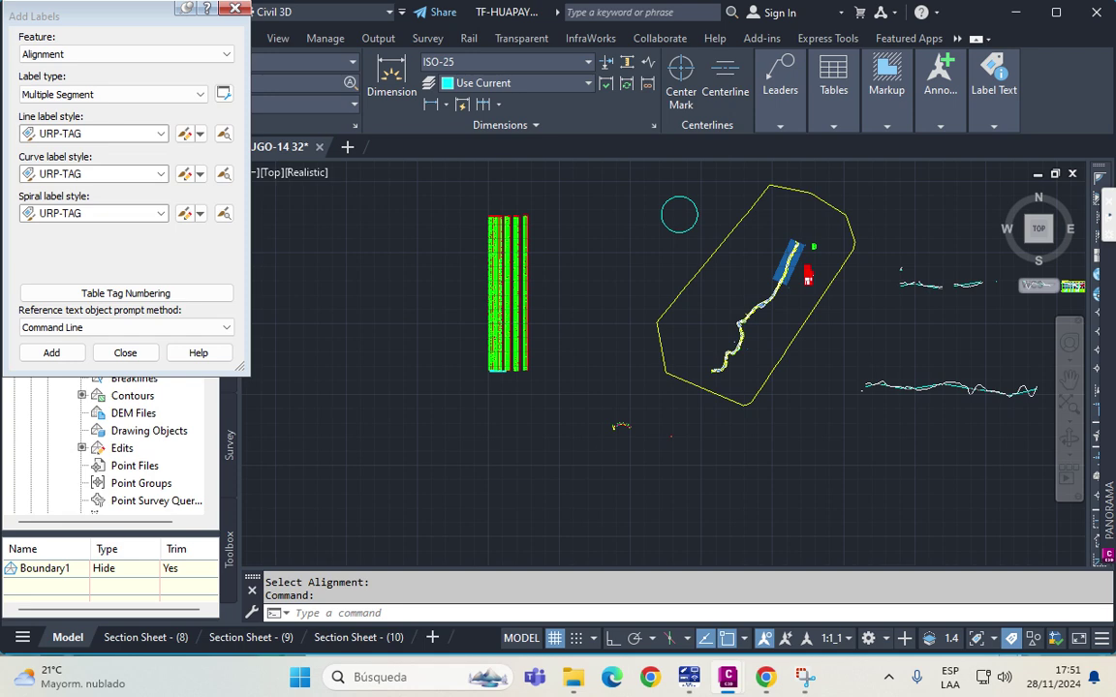
pyautogui.scroll(-1, 646, 429)
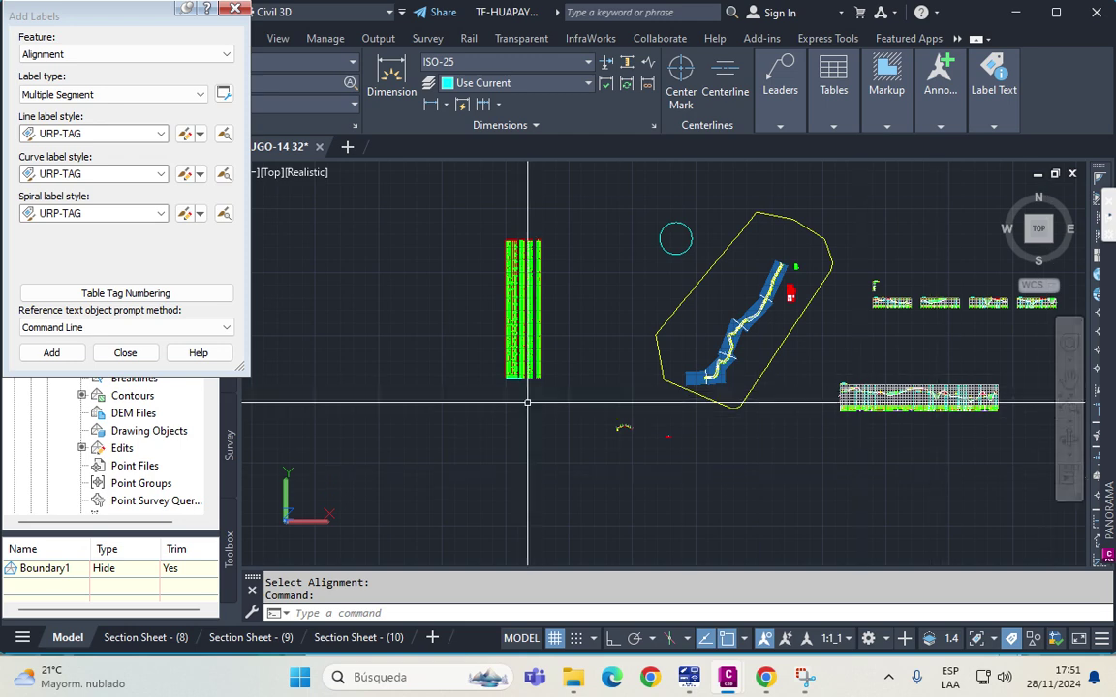
pyautogui.scroll(3, 625, 437)
pyautogui.scroll(10, 582, 406)
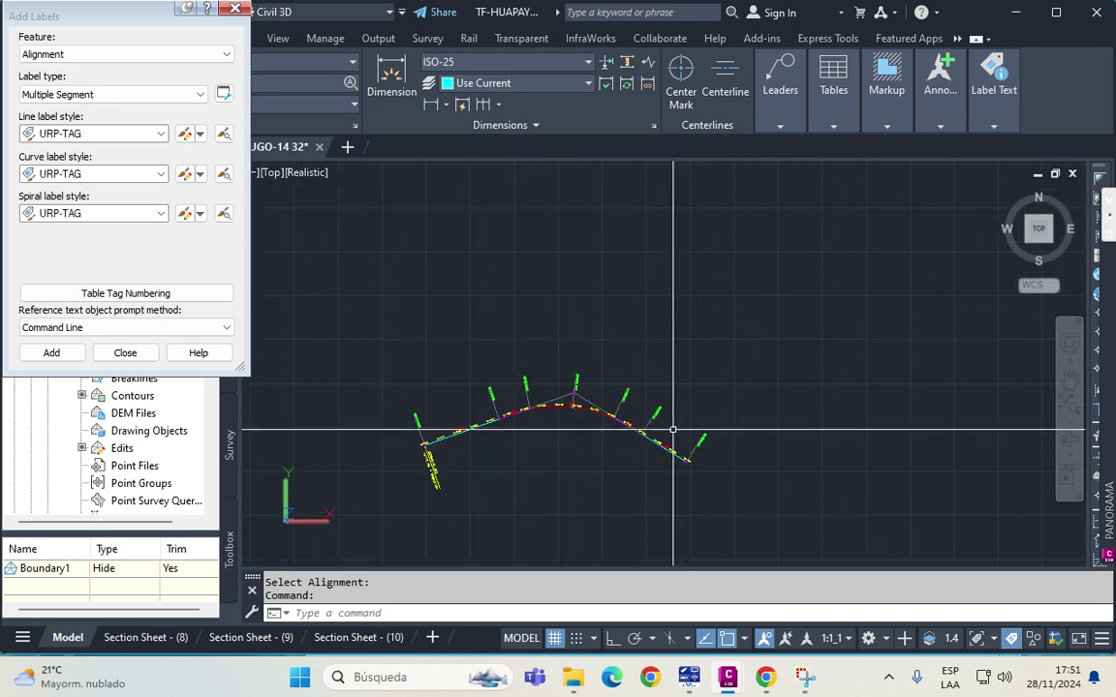
pyautogui.moveTo(531, 436)
pyautogui.mouseDown(button='middle')
pyautogui.moveTo(790, 236)
pyautogui.moveTo(751, 289)
pyautogui.mouseUp(button='middle')
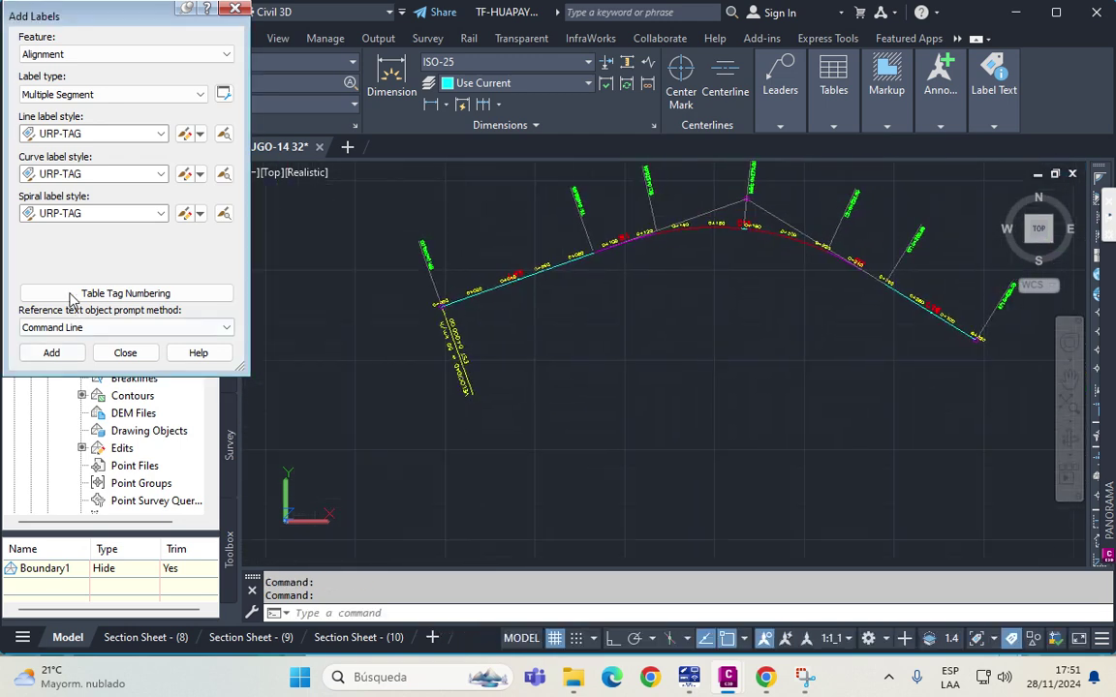
pyautogui.click(233, 10)
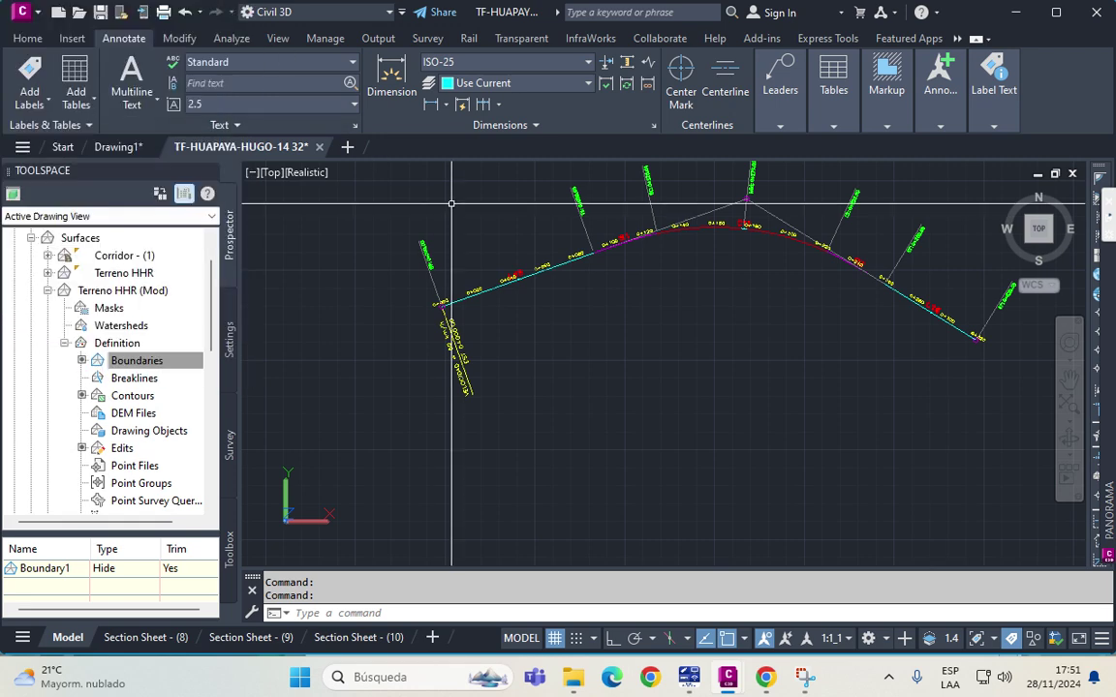